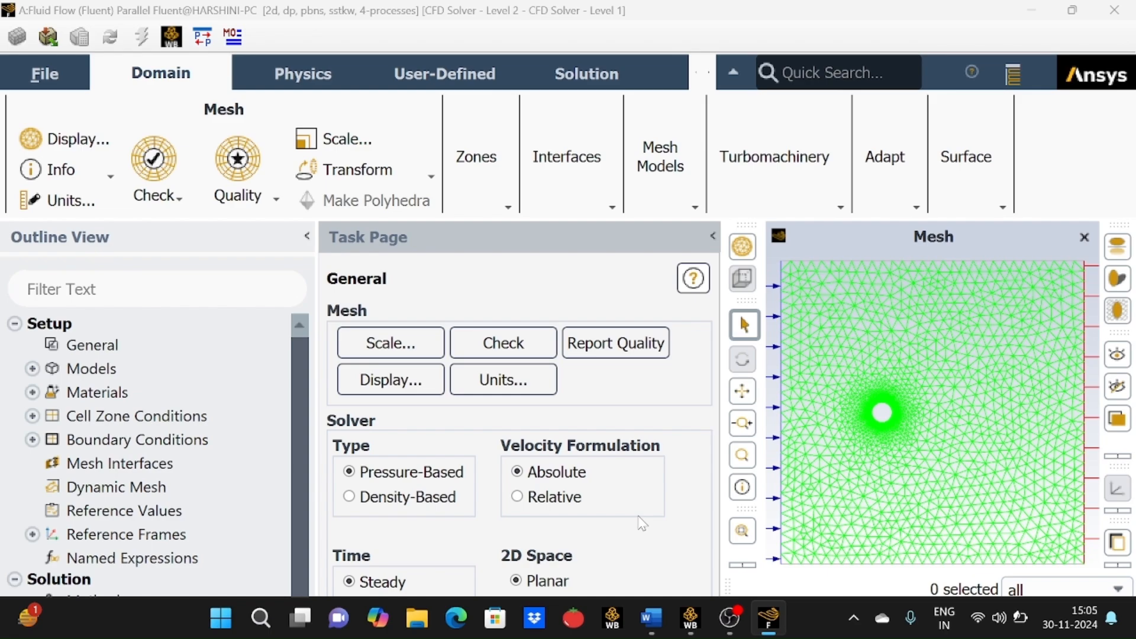
Review the setup notes in the Word document, then return to the Fluent window and resize it.
left_click(651, 618)
scroll(560, 354, "down", 5)
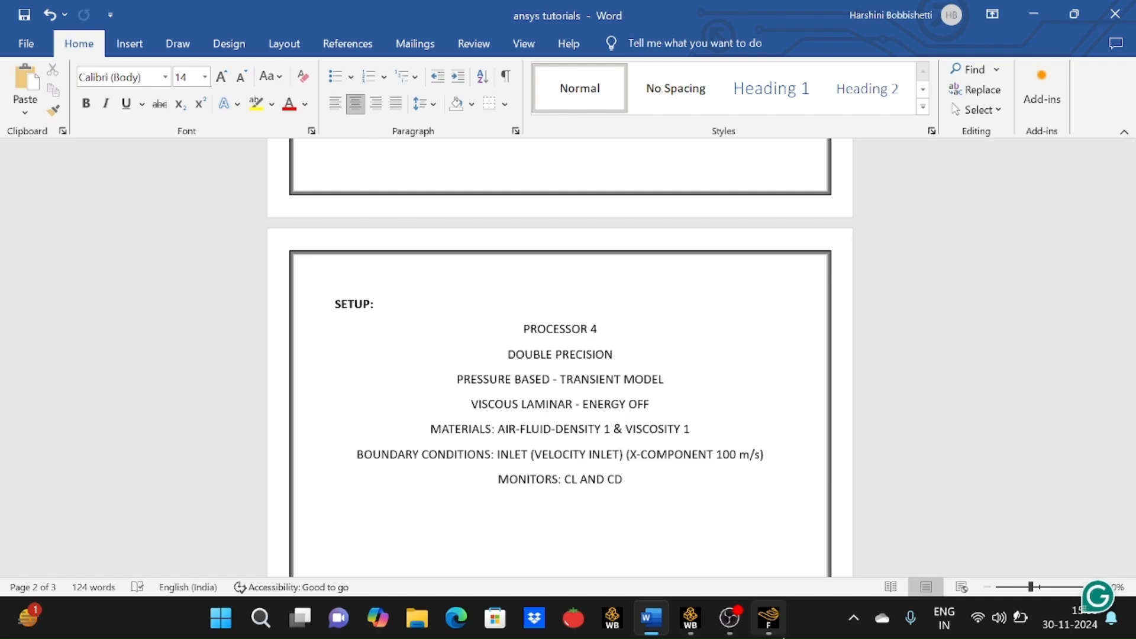
left_click(768, 618)
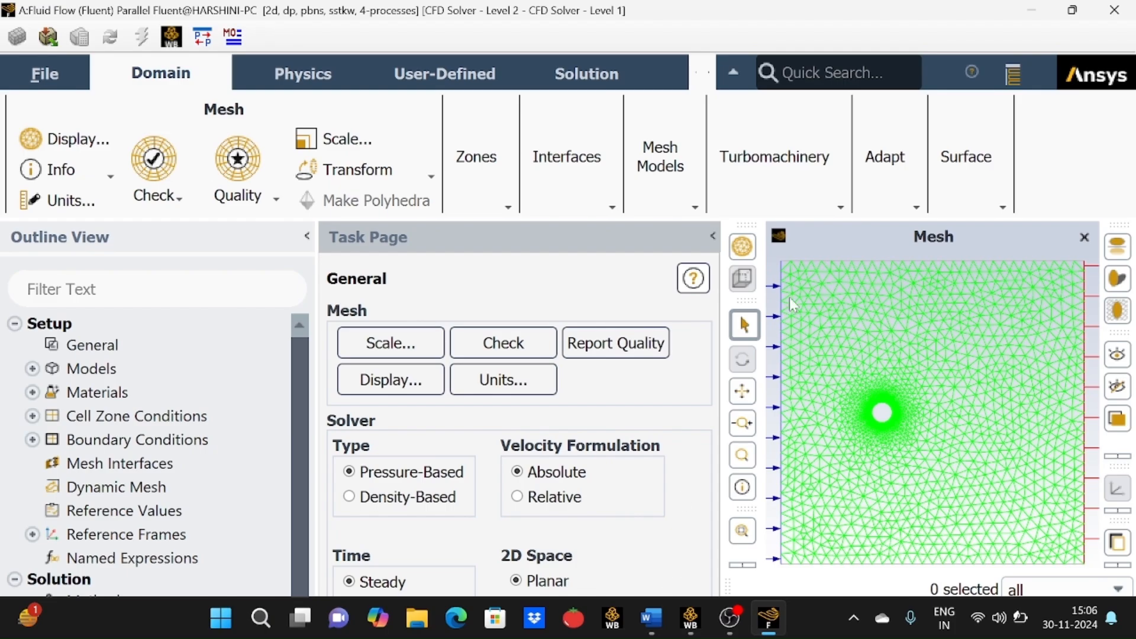
left_click(1073, 15)
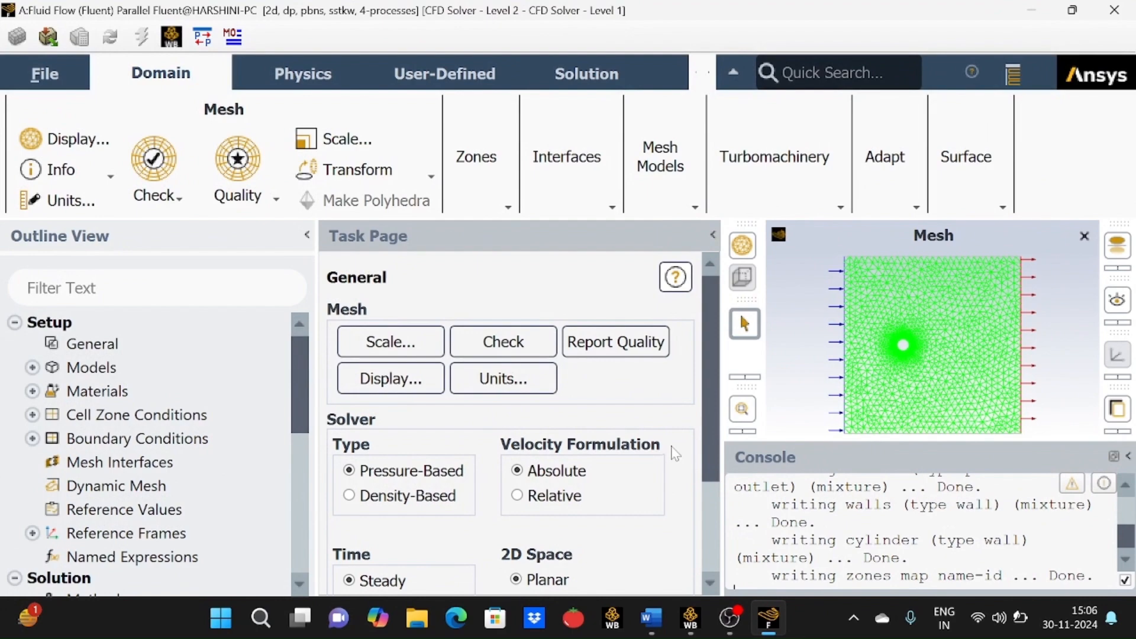
Set the solver time formulation to Transient.
left_click_drag(710, 431, 701, 521)
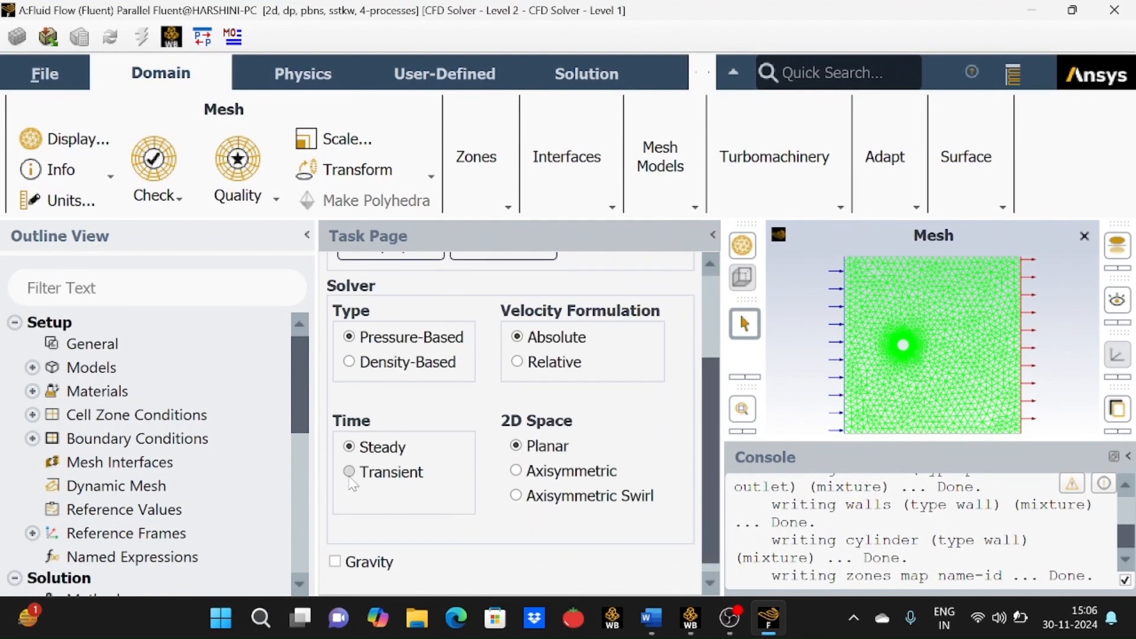
left_click(350, 473)
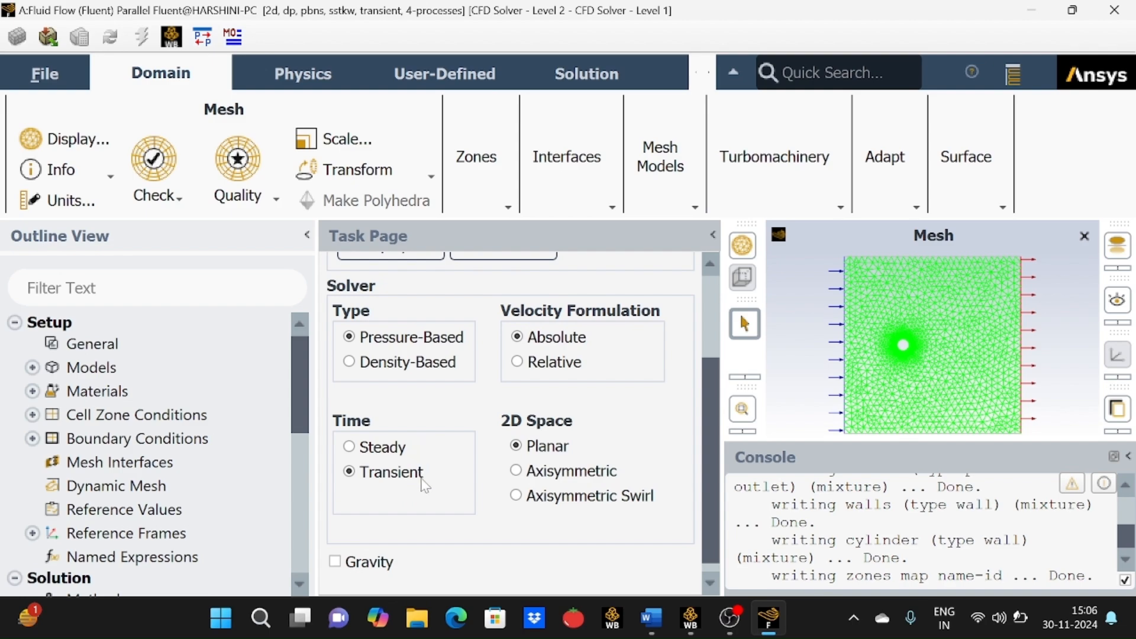
Change the Viscous model to Laminar, checking the setup notes along the way.
left_click(32, 368)
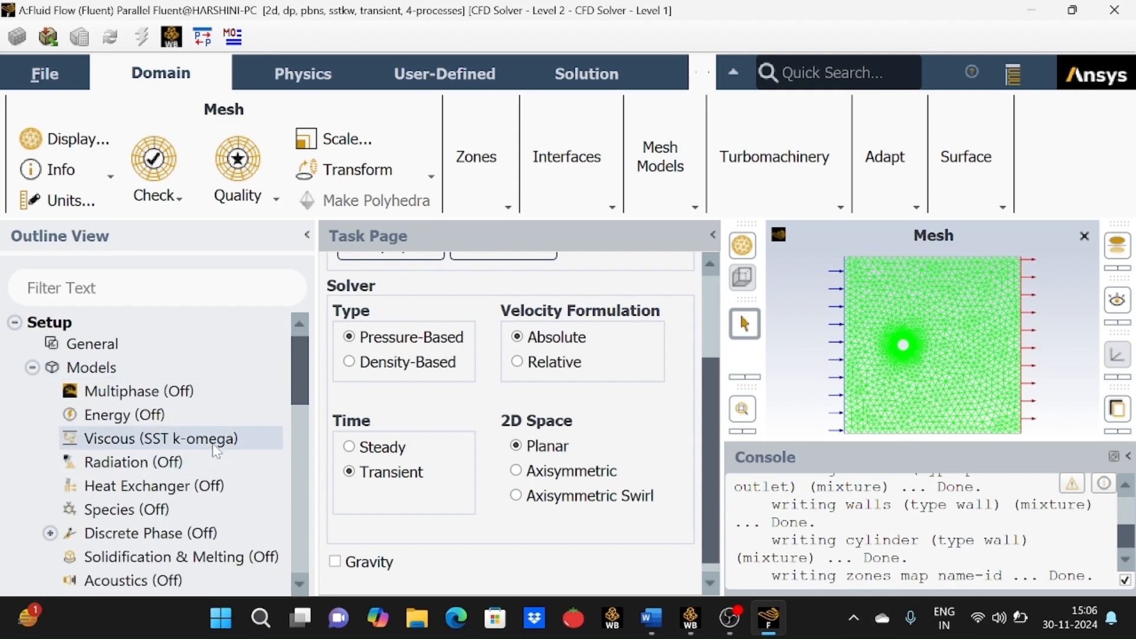
left_click(653, 627)
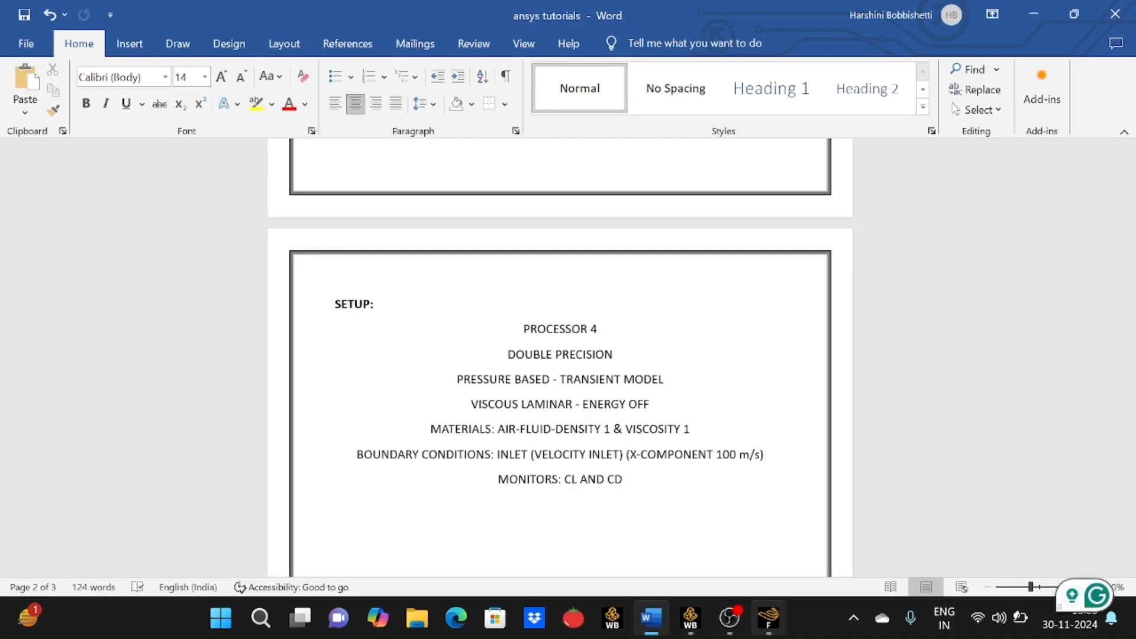
left_click(769, 618)
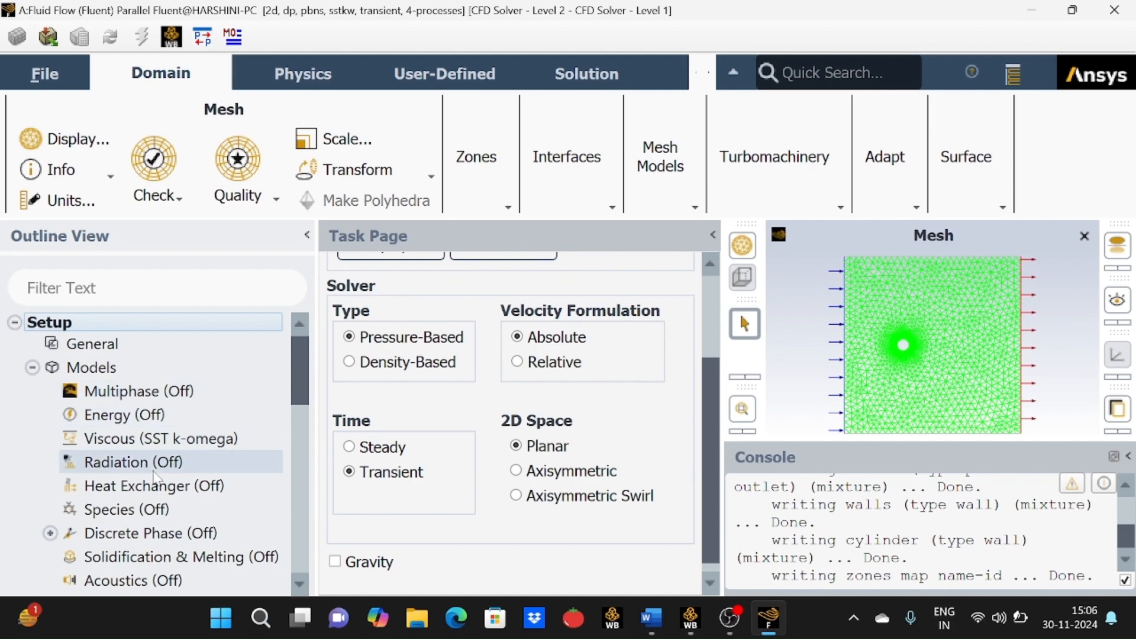
right_click(174, 452)
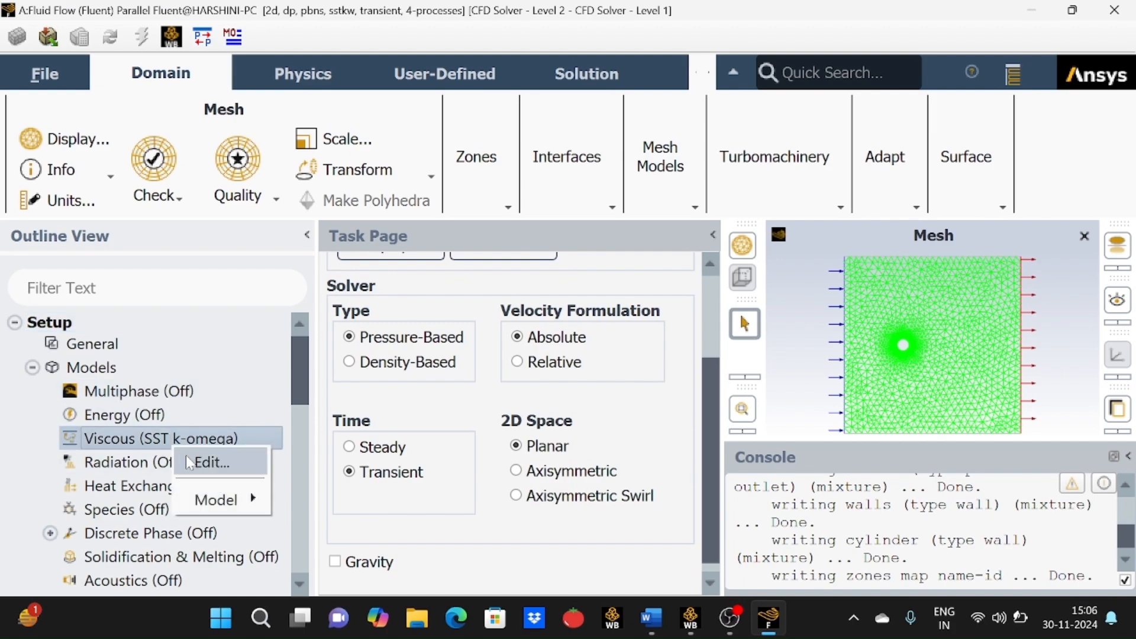
left_click(186, 456)
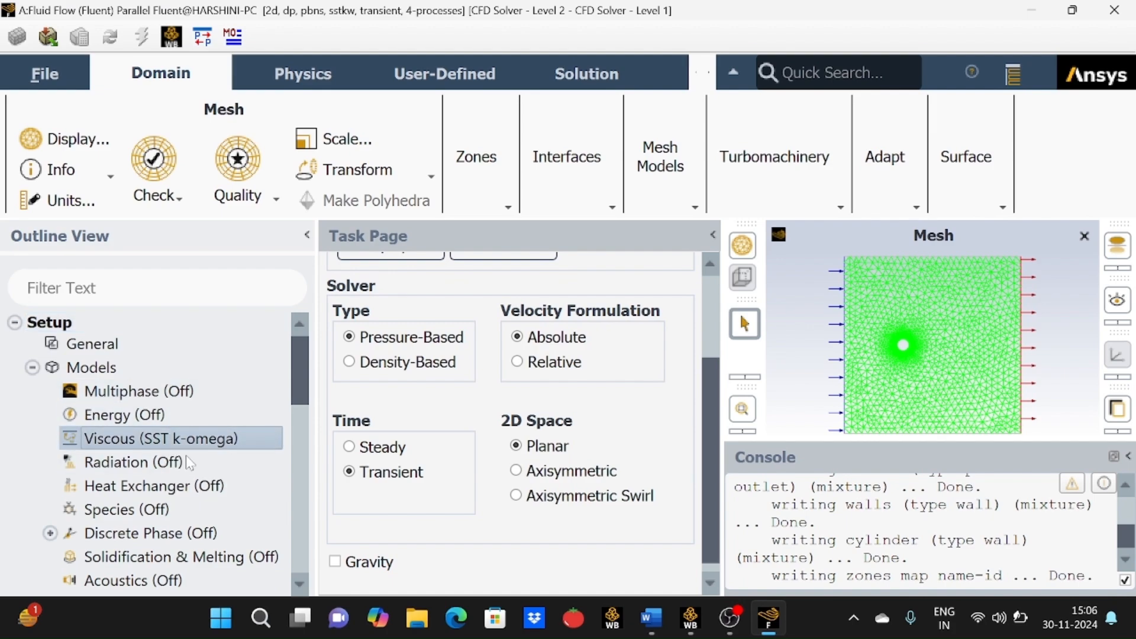
double_click(250, 437)
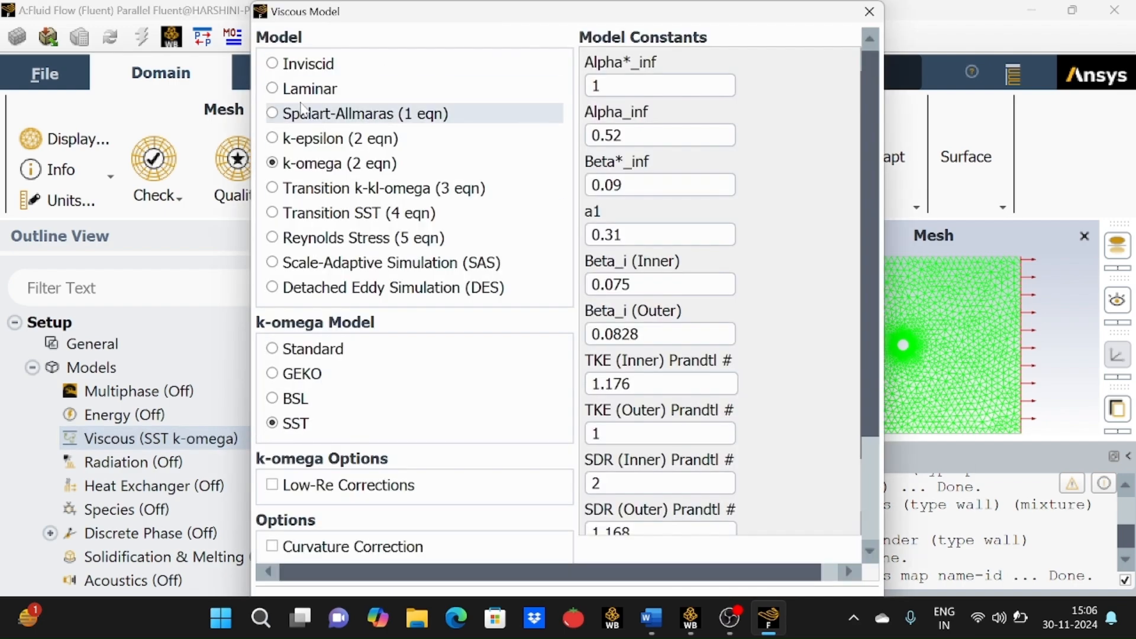
left_click(273, 89)
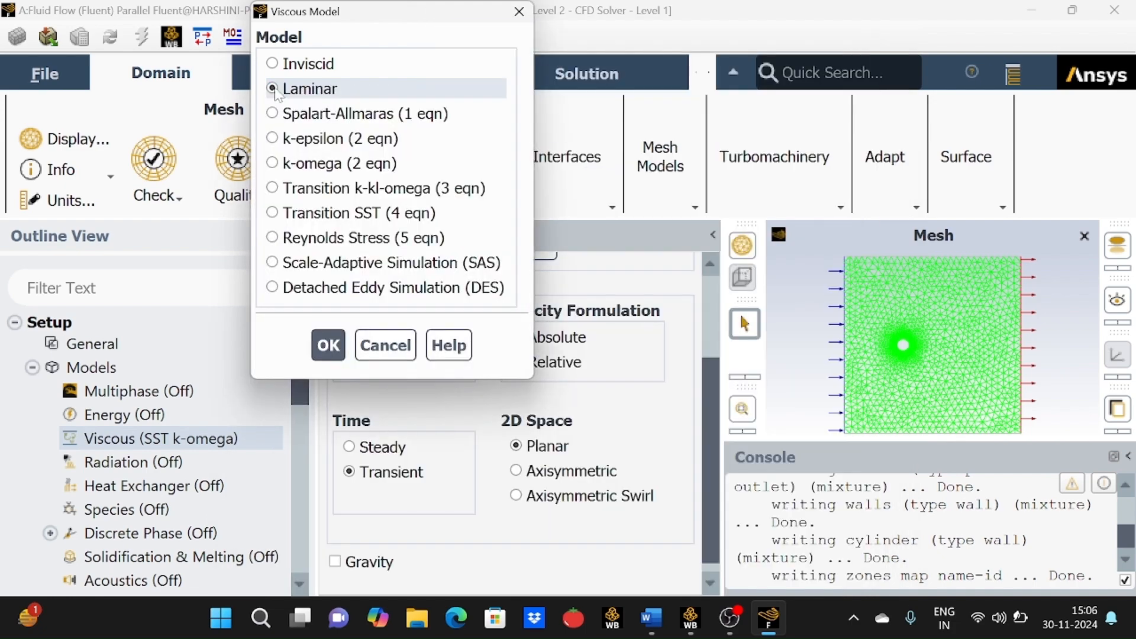
left_click(330, 344)
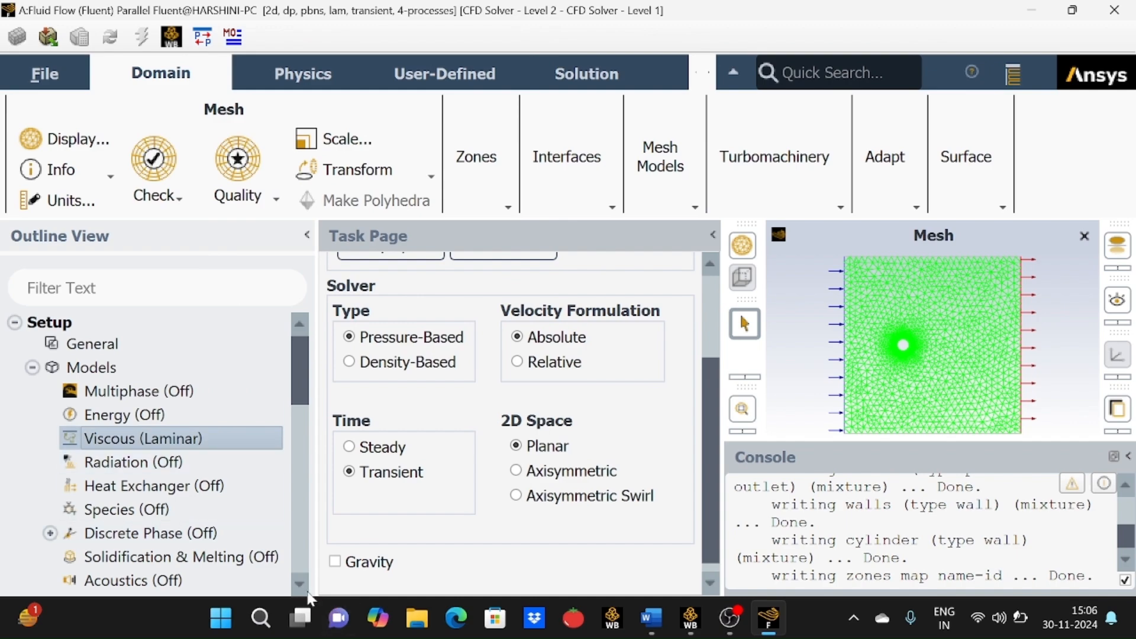
Open the air fluid material and set its density to 1 kg/m³.
scroll(304, 589, "down", 4)
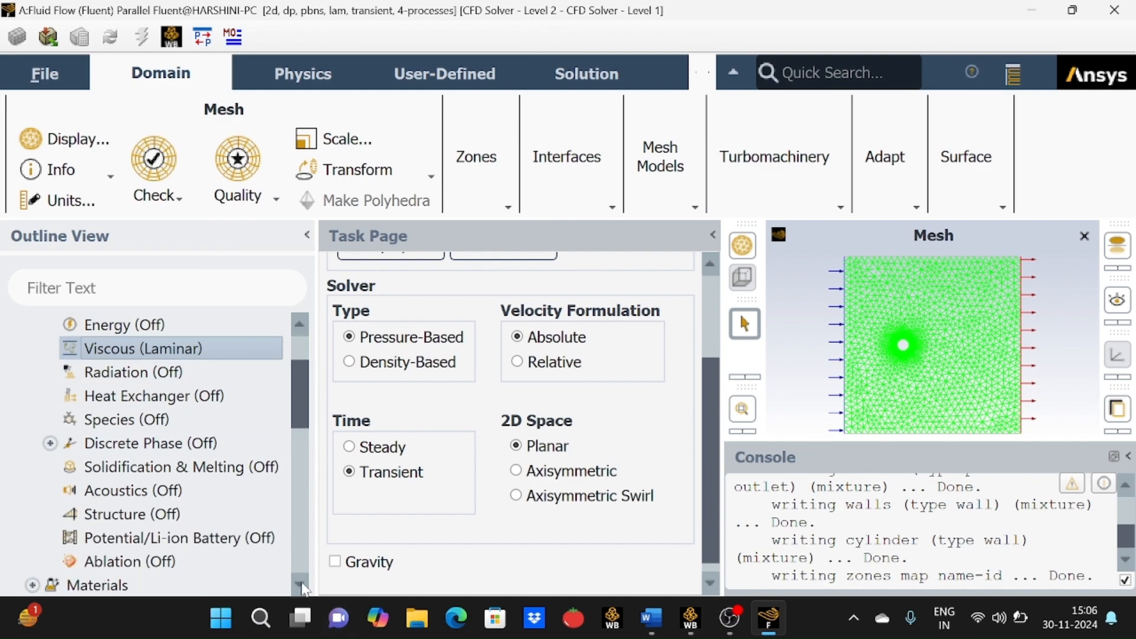
scroll(304, 589, "down", 7)
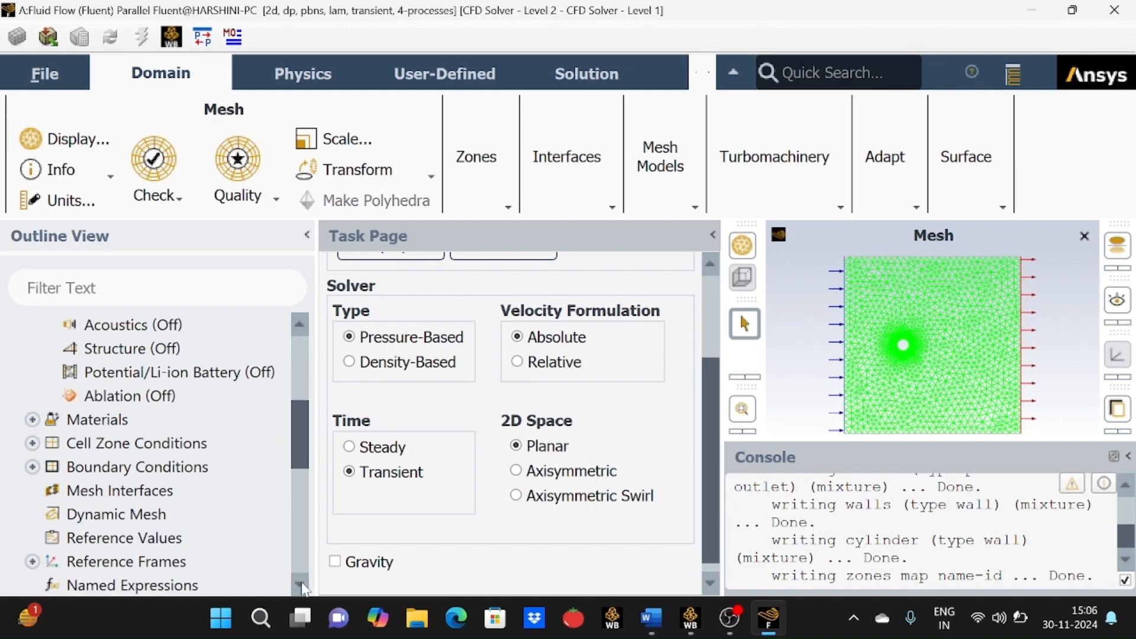
left_click(33, 420)
left_click(51, 444)
left_click(109, 469)
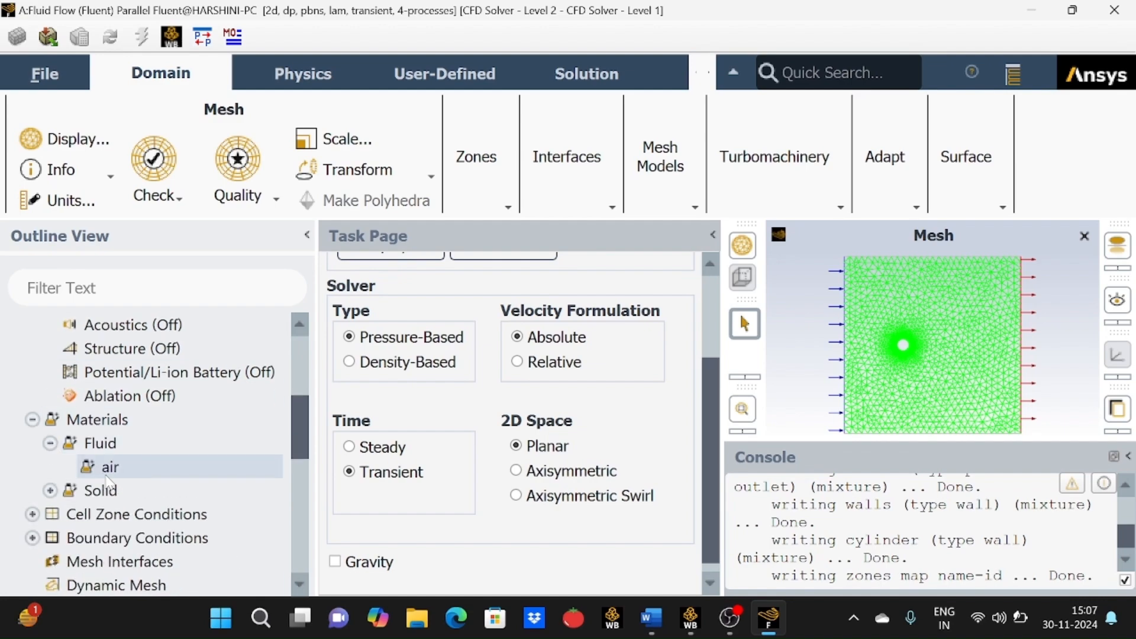
double_click(109, 476)
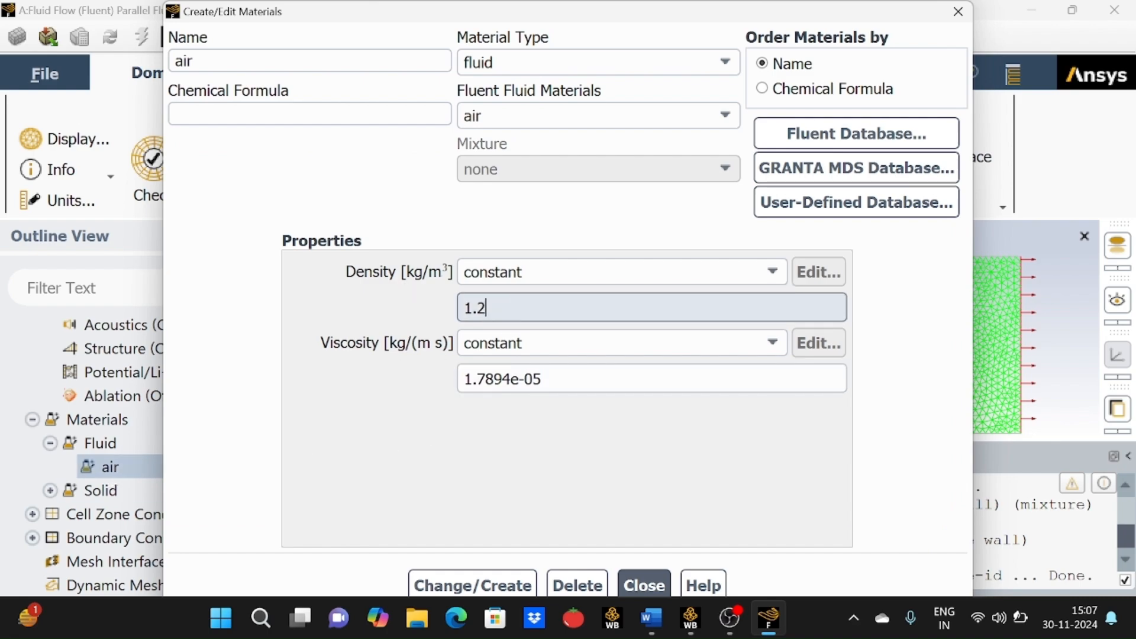
key("BackSpace")
key("BackSpace")
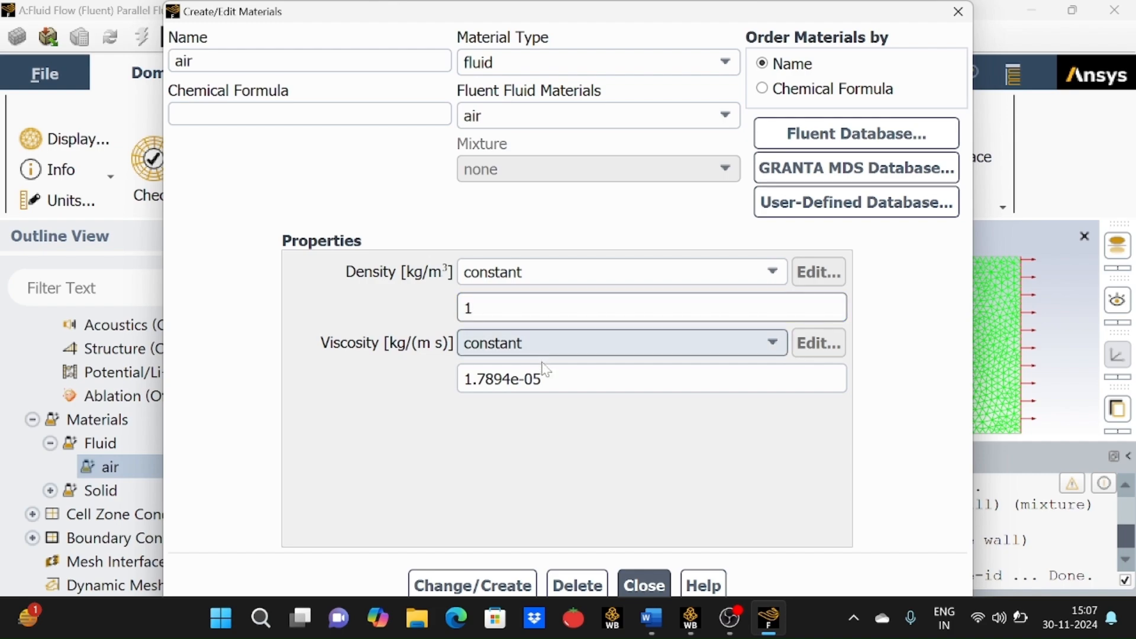
Set the air viscosity to 1 kg/(m s), apply the change and close the materials dialog.
left_click(543, 378)
key("BackSpace")
key("BackSpace")
key("BackSpace")
key("BackSpace")
key("BackSpace")
key("BackSpace")
key("BackSpace")
key("BackSpace")
key("BackSpace")
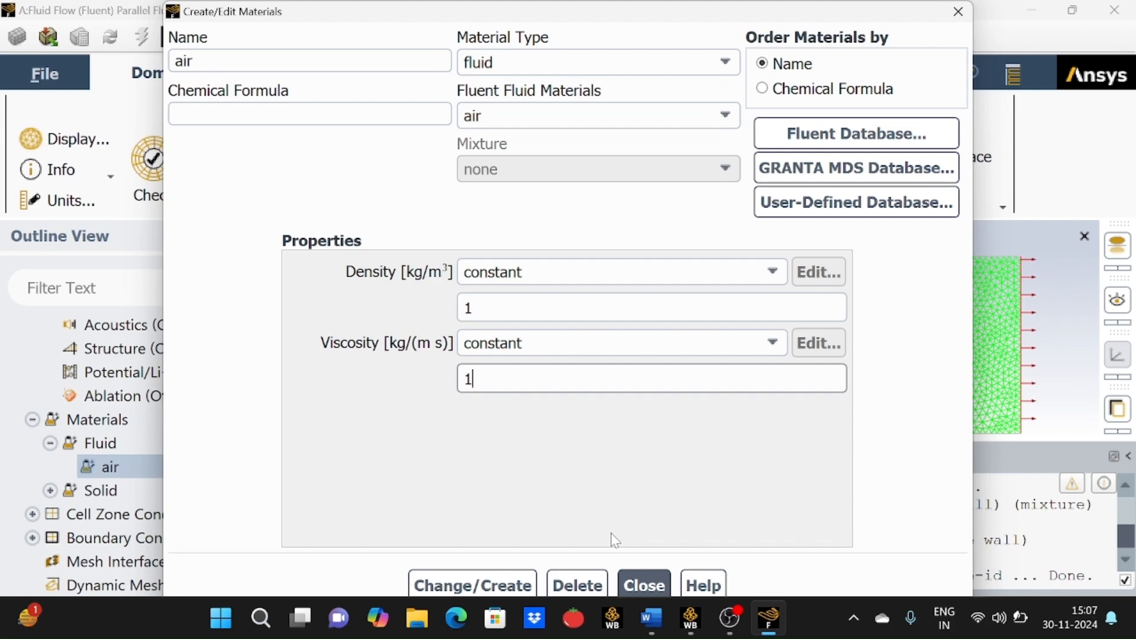
left_click(466, 586)
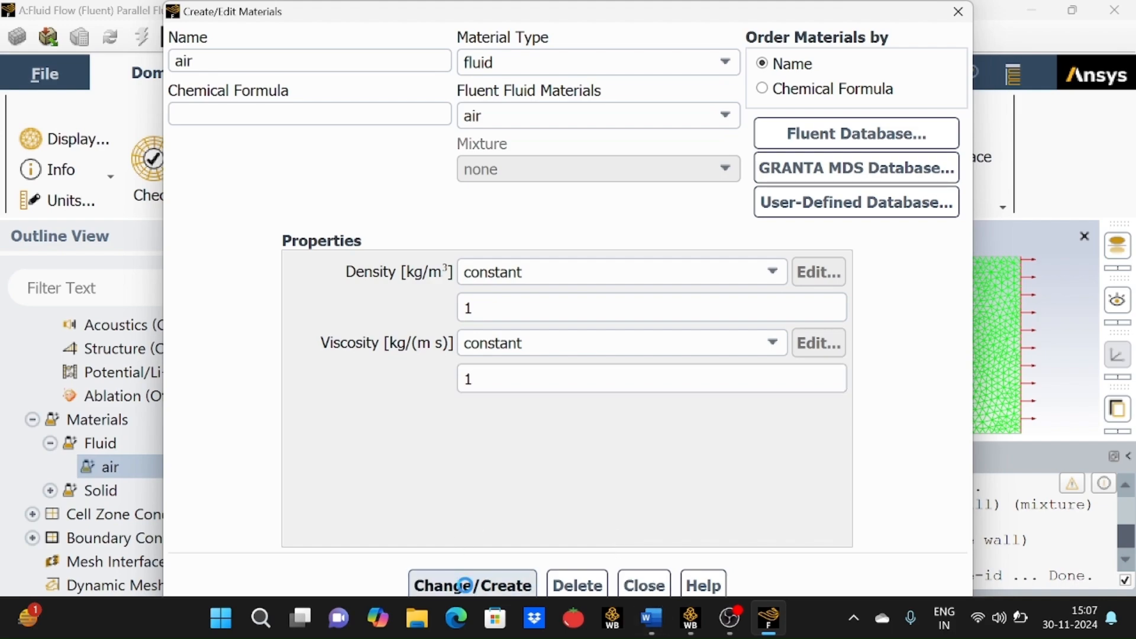
left_click(644, 586)
Open the inlet velocity boundary condition and set its velocity specification method to Components.
scroll(167, 508, "down", 4)
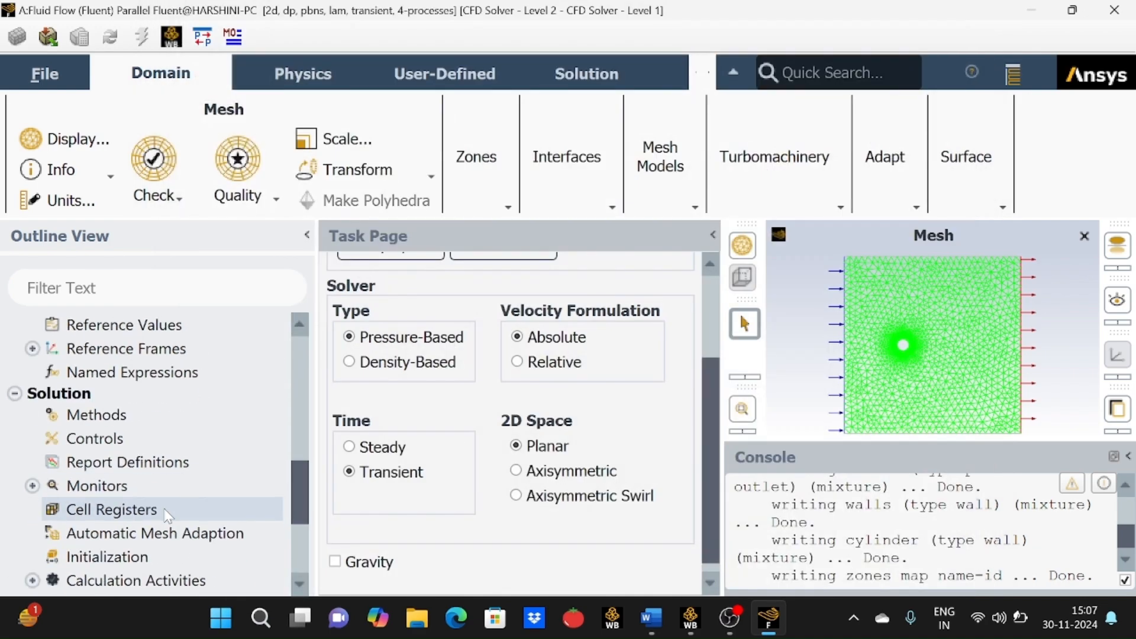
scroll(167, 515, "up", 3)
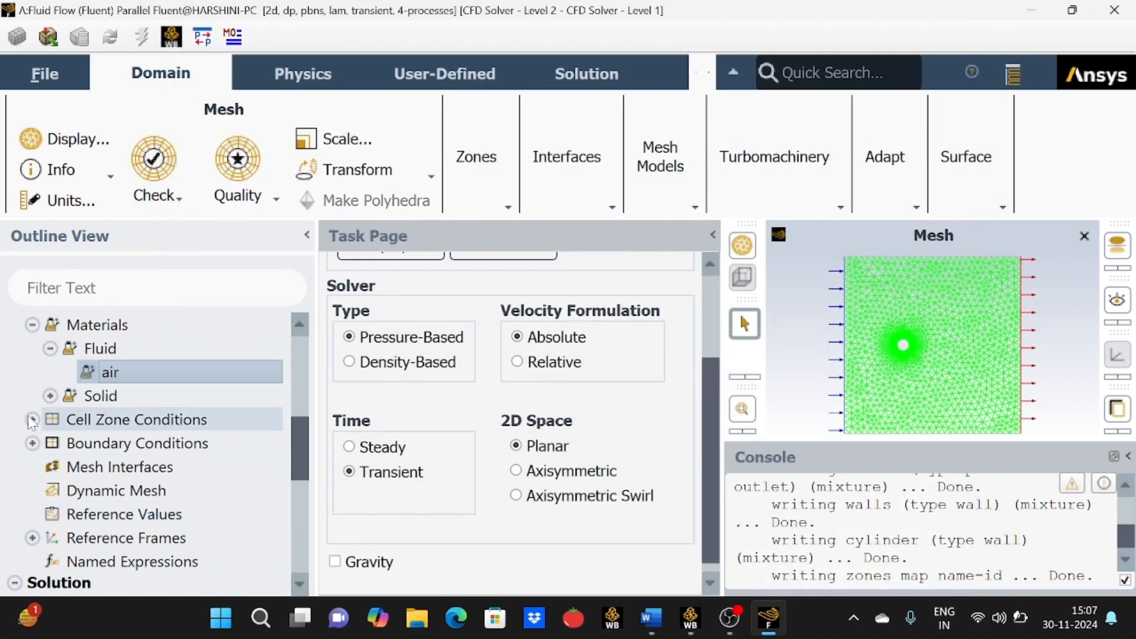
left_click(32, 443)
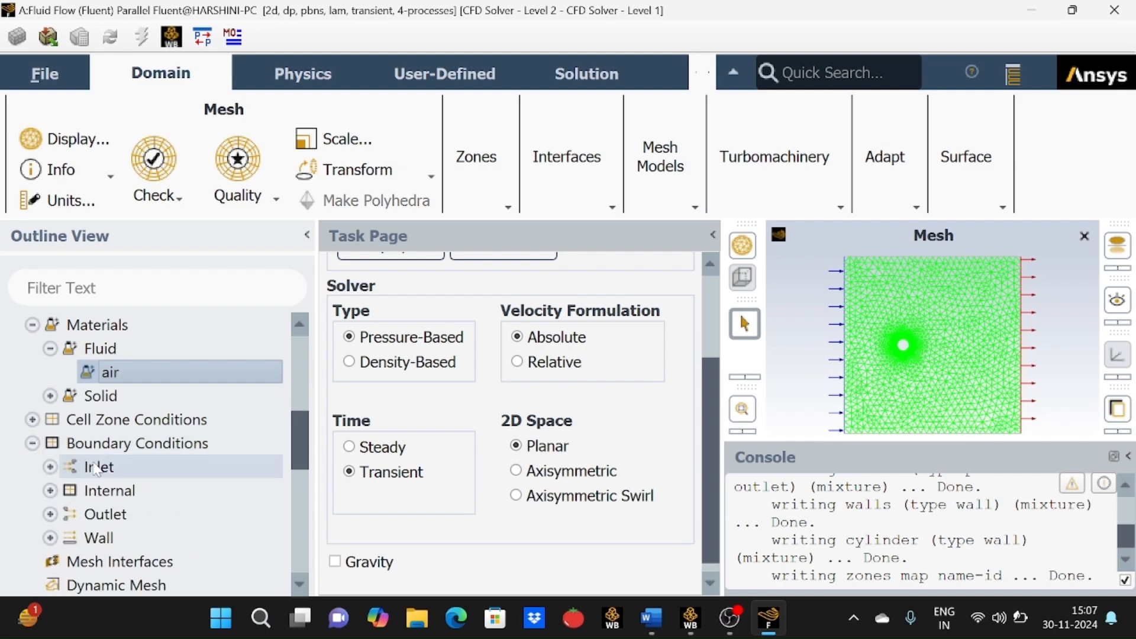
left_click(51, 467)
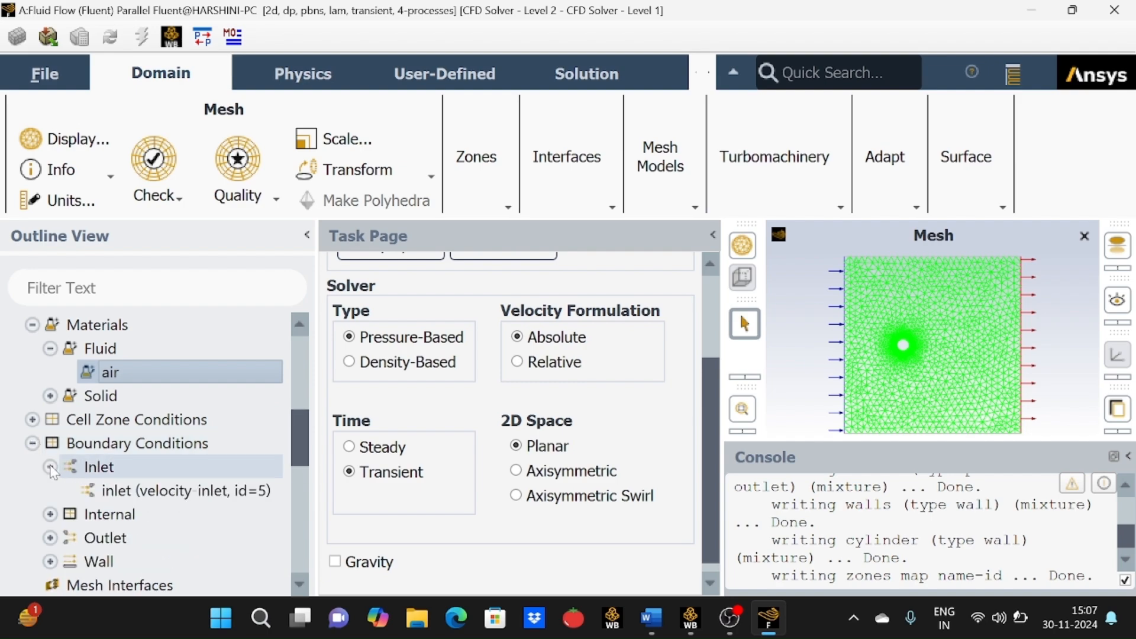
left_click(196, 499)
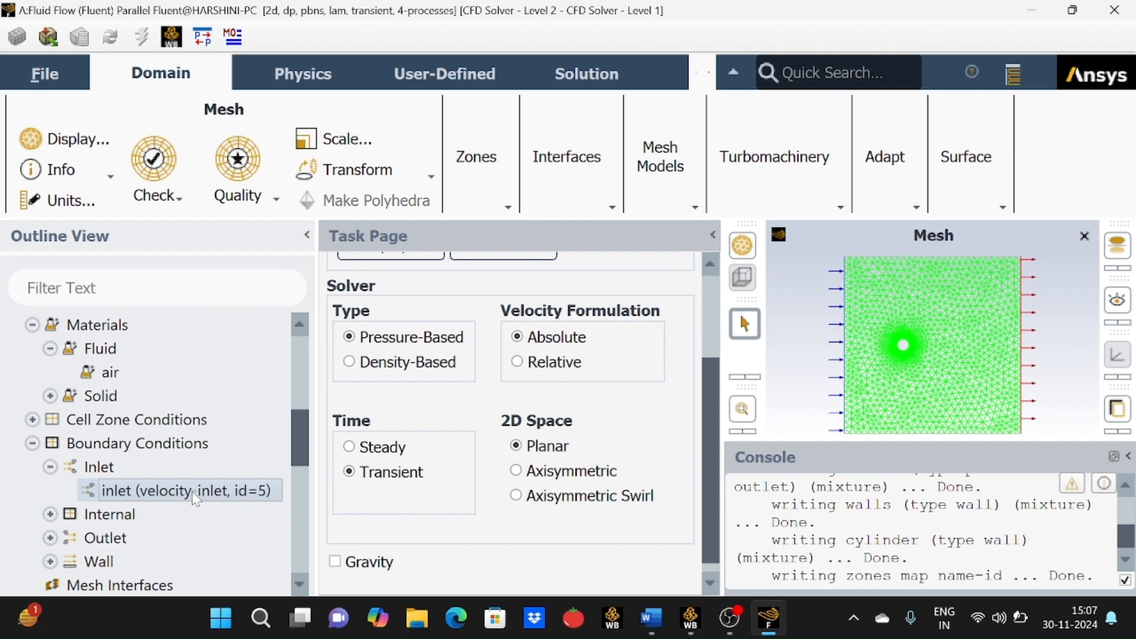
double_click(192, 492)
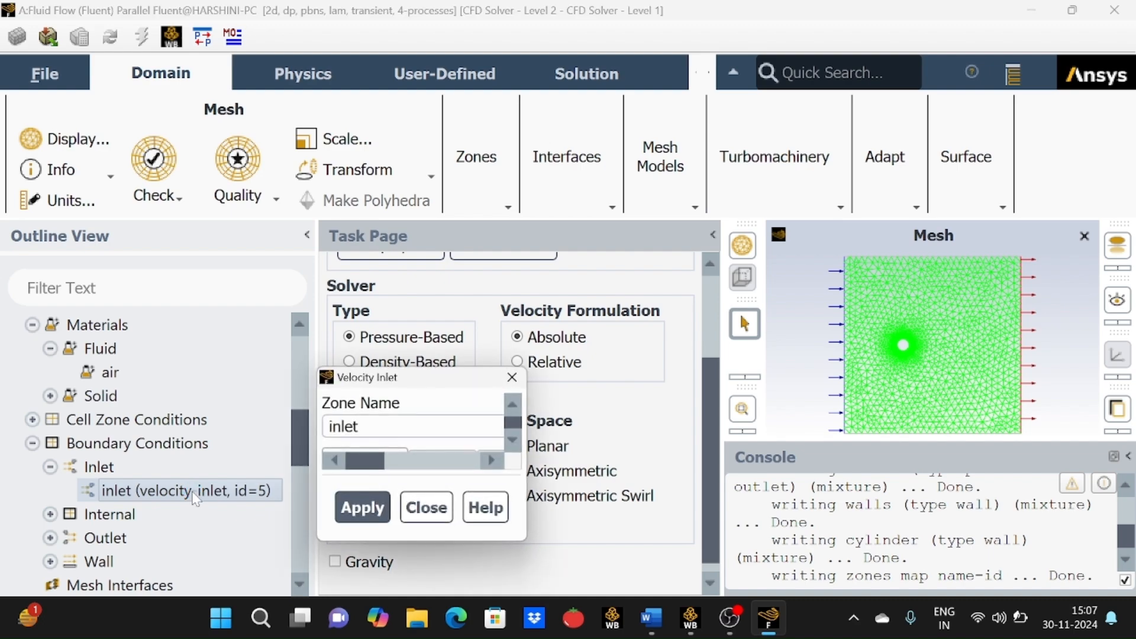
left_click(667, 273)
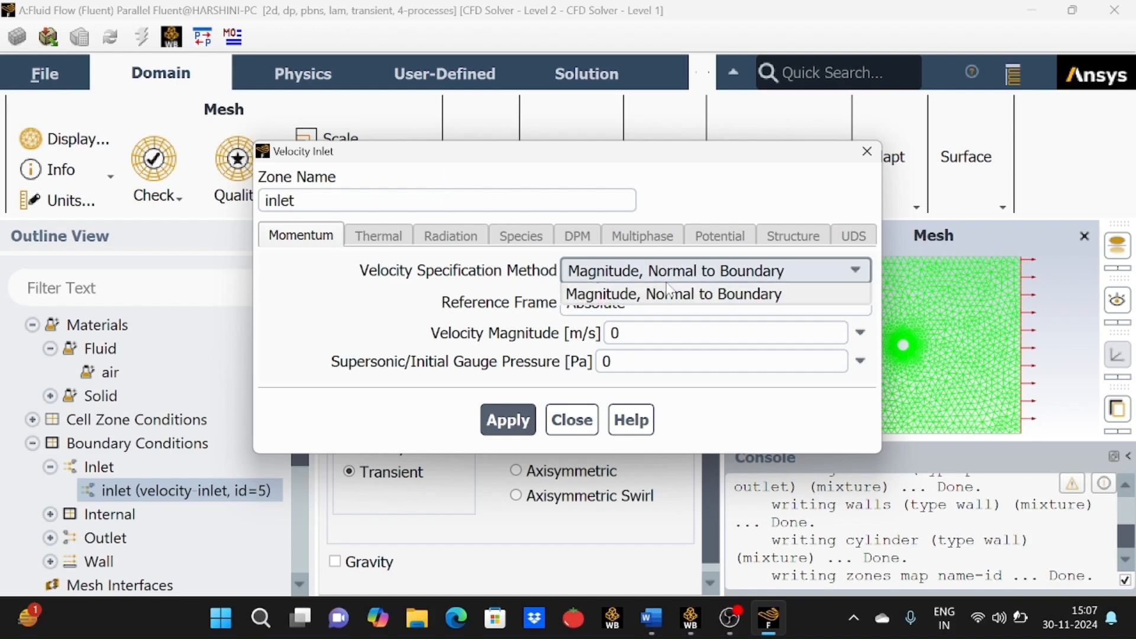
left_click(669, 314)
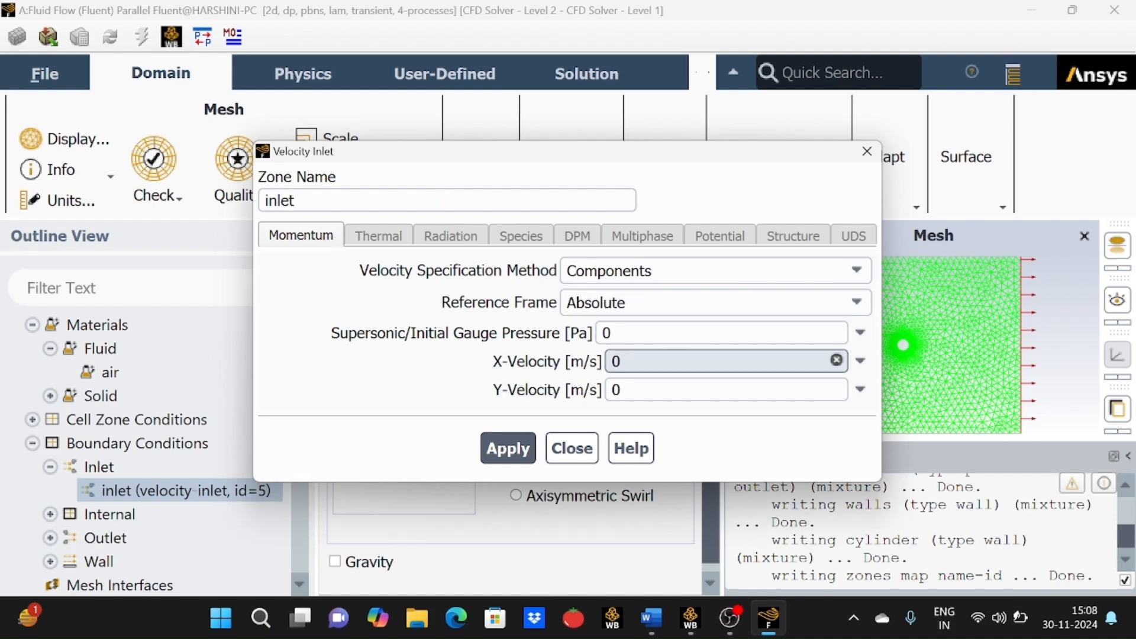
Set the inlet X-Velocity to 100 m/s, apply and close the dialog.
type("1")
left_click(517, 453)
type("00")
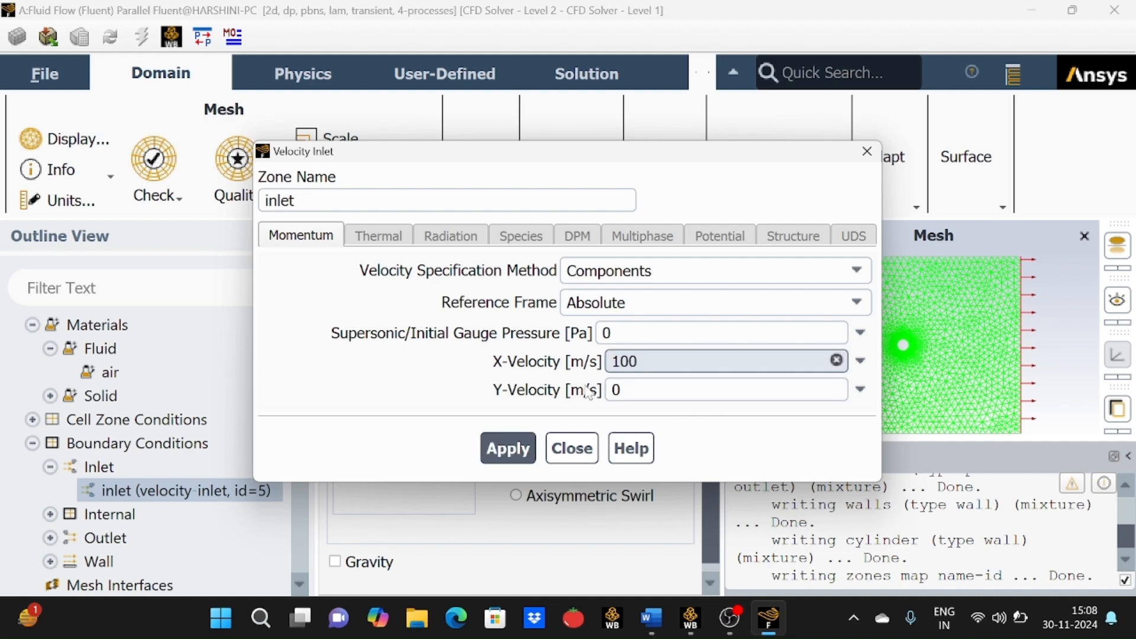
left_click(491, 449)
left_click(596, 460)
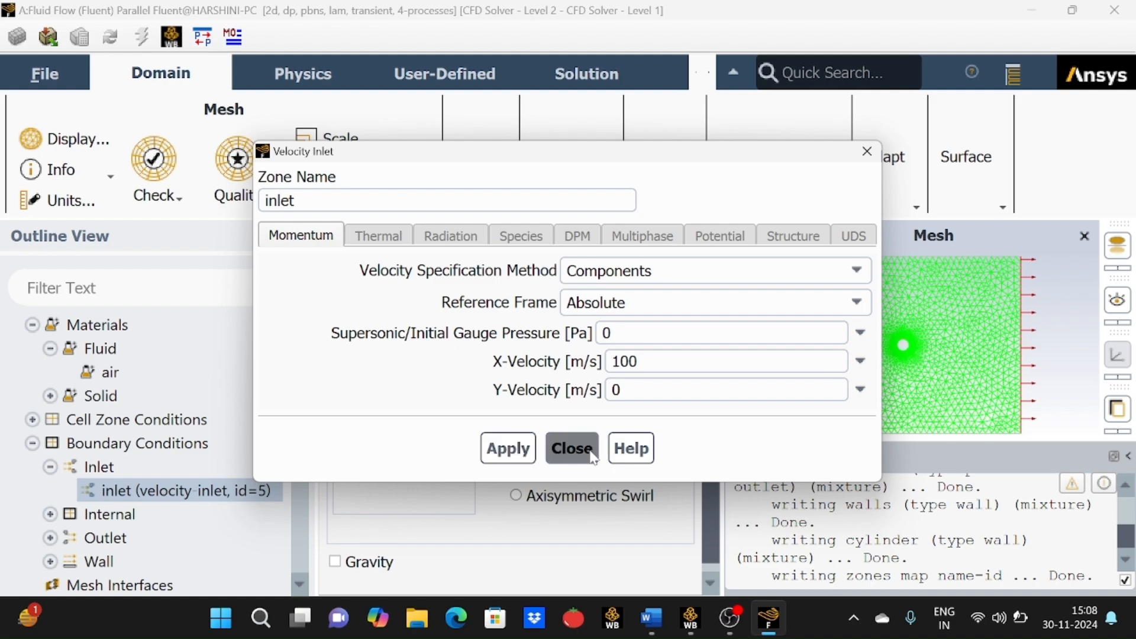
Open the Reference Values settings.
scroll(133, 530, "down", 3)
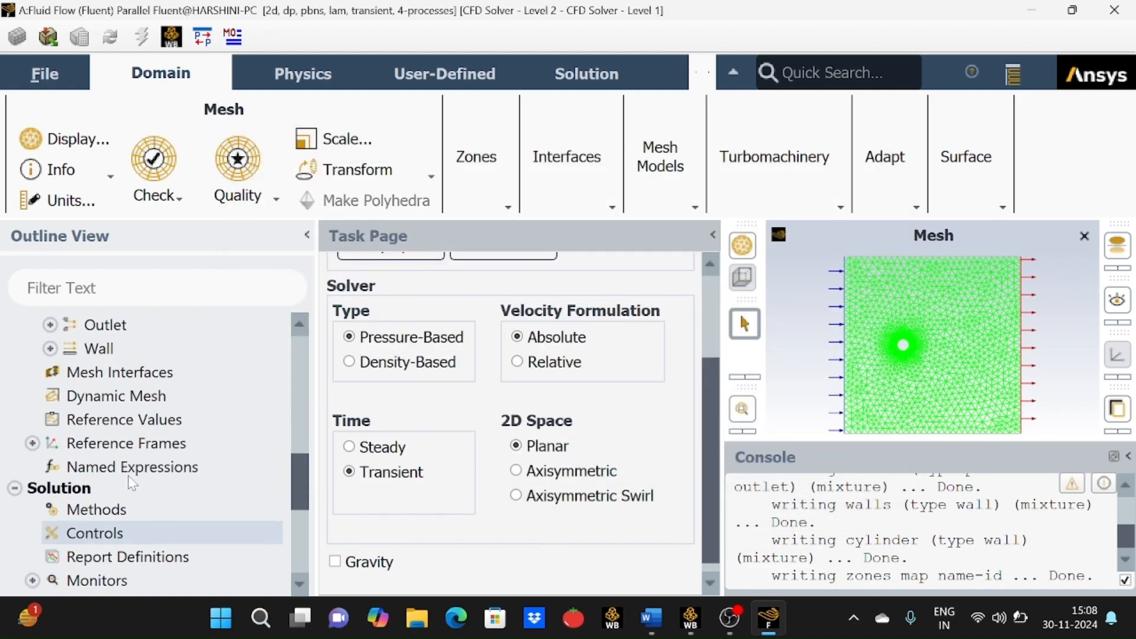
left_click(51, 325)
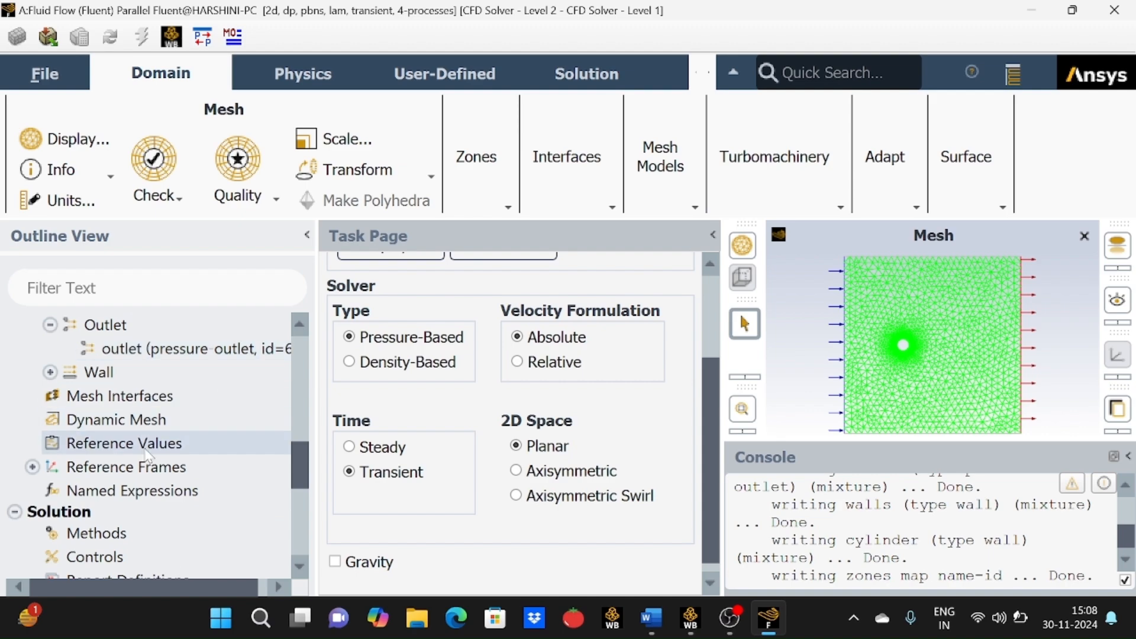
left_click(144, 444)
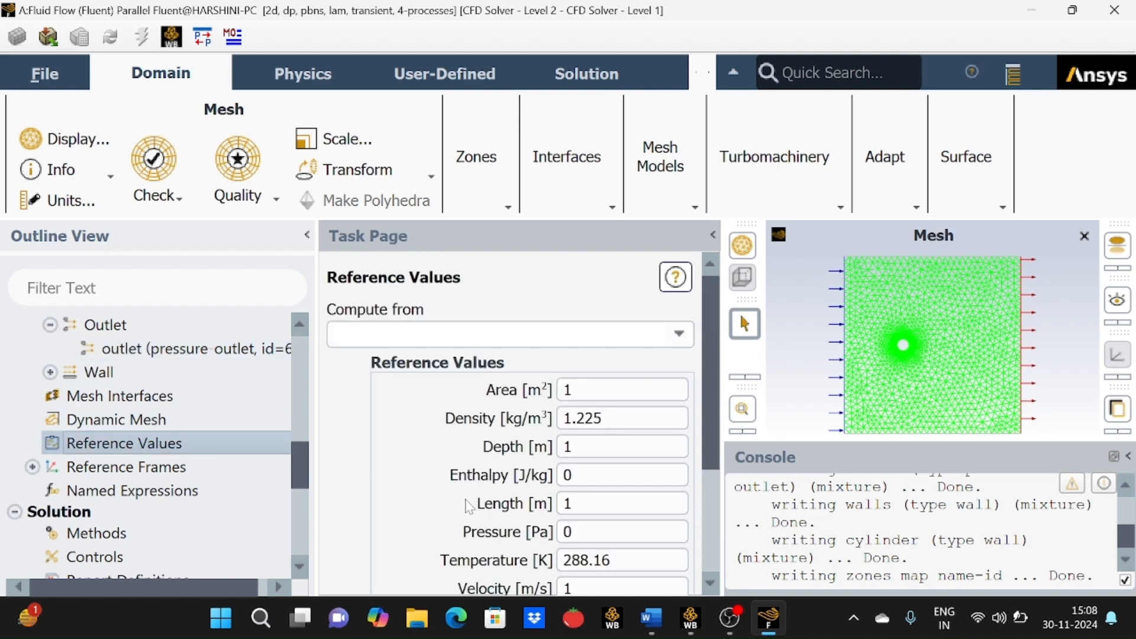
Set the reference density to 1 kg/m3 and the reference viscosity to 1 kg/(m s).
scroll(449, 500, "down", 3)
scroll(450, 499, "up", 3)
scroll(450, 500, "down", 1)
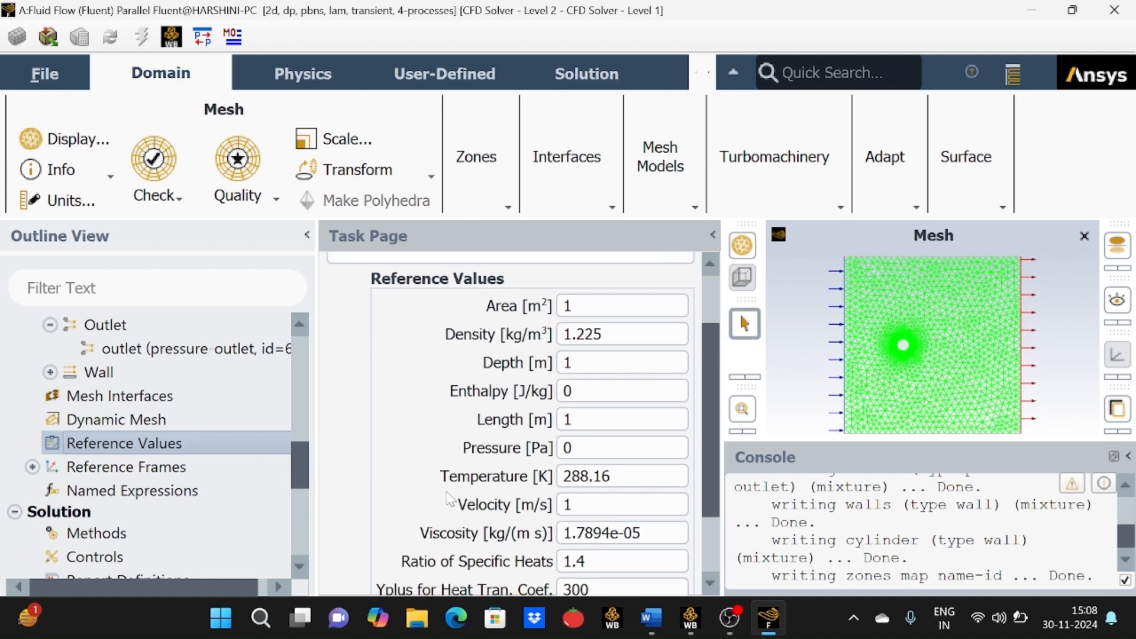
left_click(592, 335)
key("BackSpace")
key("BackSpace")
key("BackSpace")
key("BackSpace")
key("BackSpace")
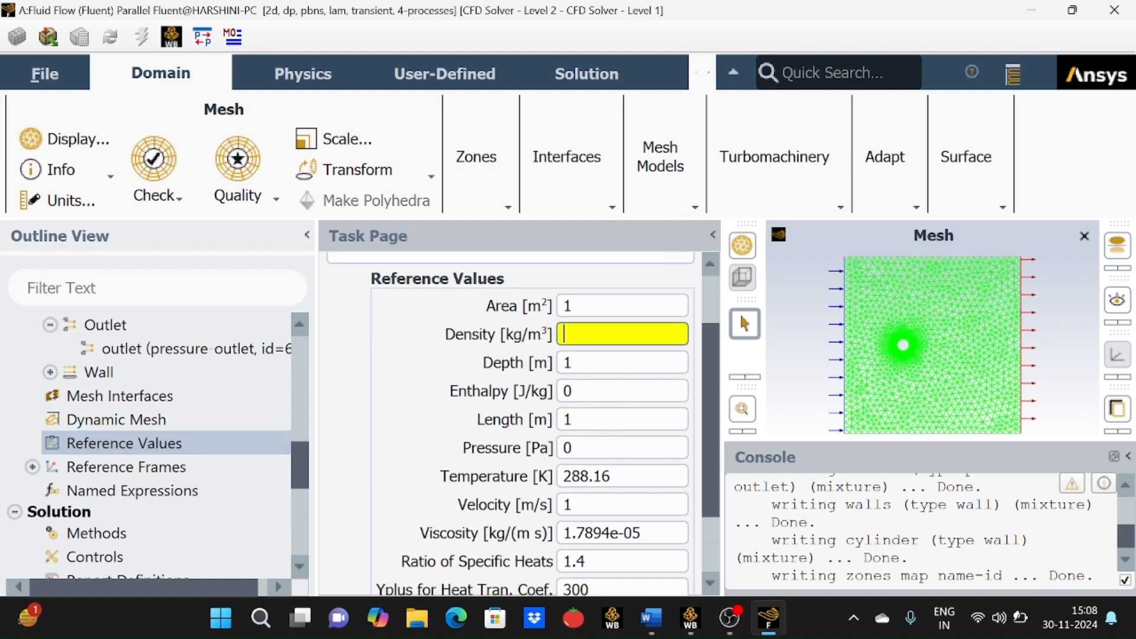
type("1")
key("Tab")
scroll(572, 332, "down", 1)
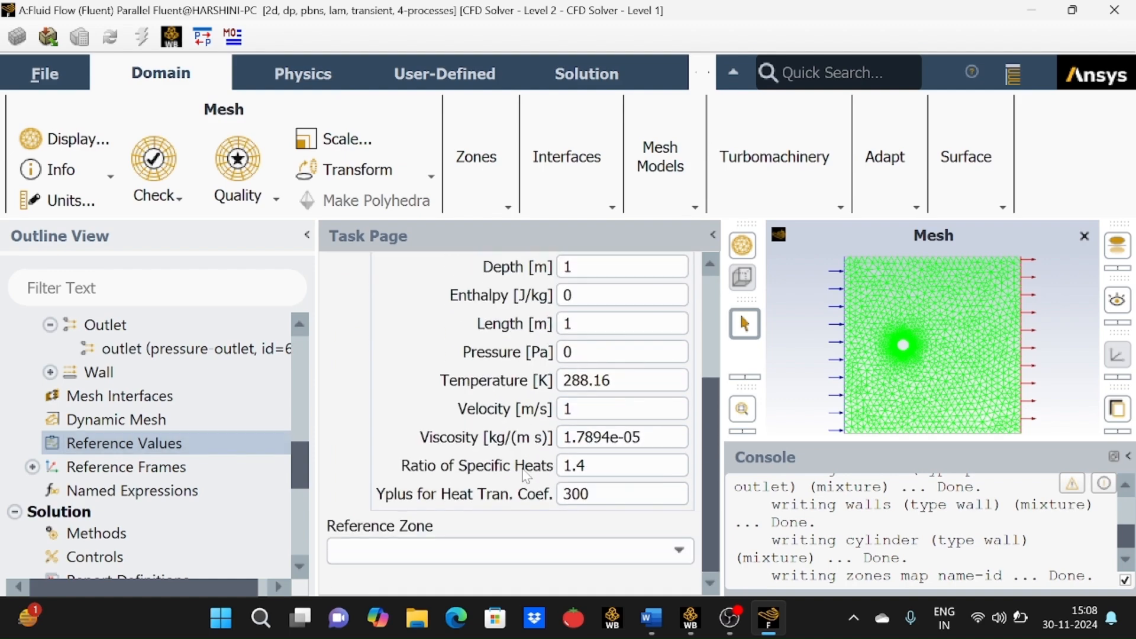
left_click(640, 437)
key("BackSpace")
key("BackSpace")
key("BackSpace")
key("BackSpace")
key("BackSpace")
key("BackSpace")
key("BackSpace")
key("BackSpace")
key("BackSpace")
key("BackSpace")
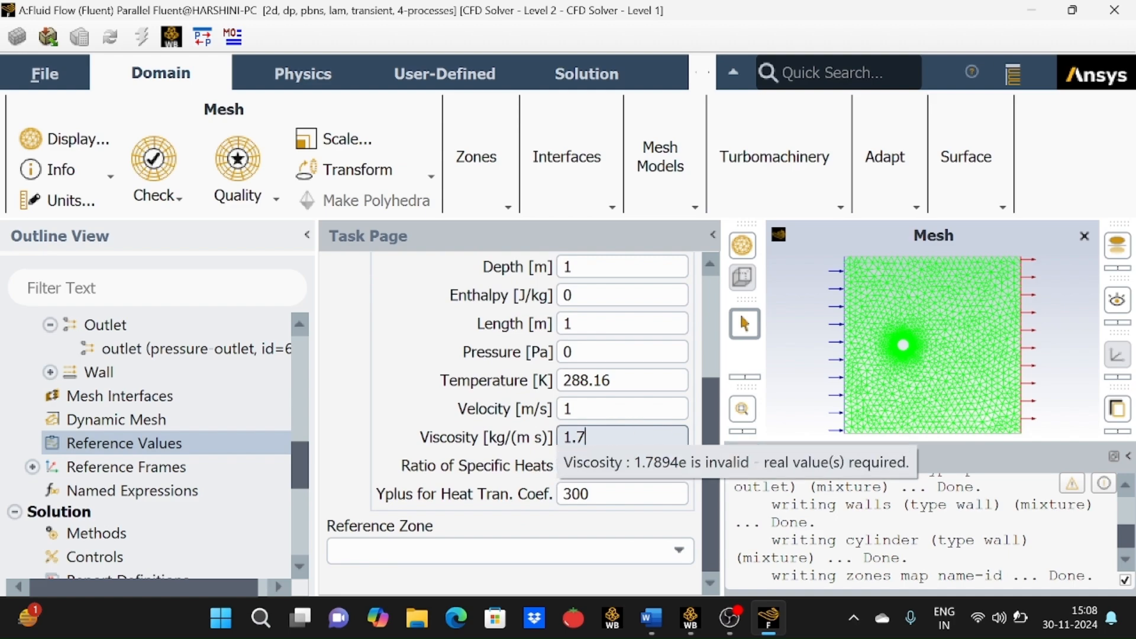
type("1")
key("Return")
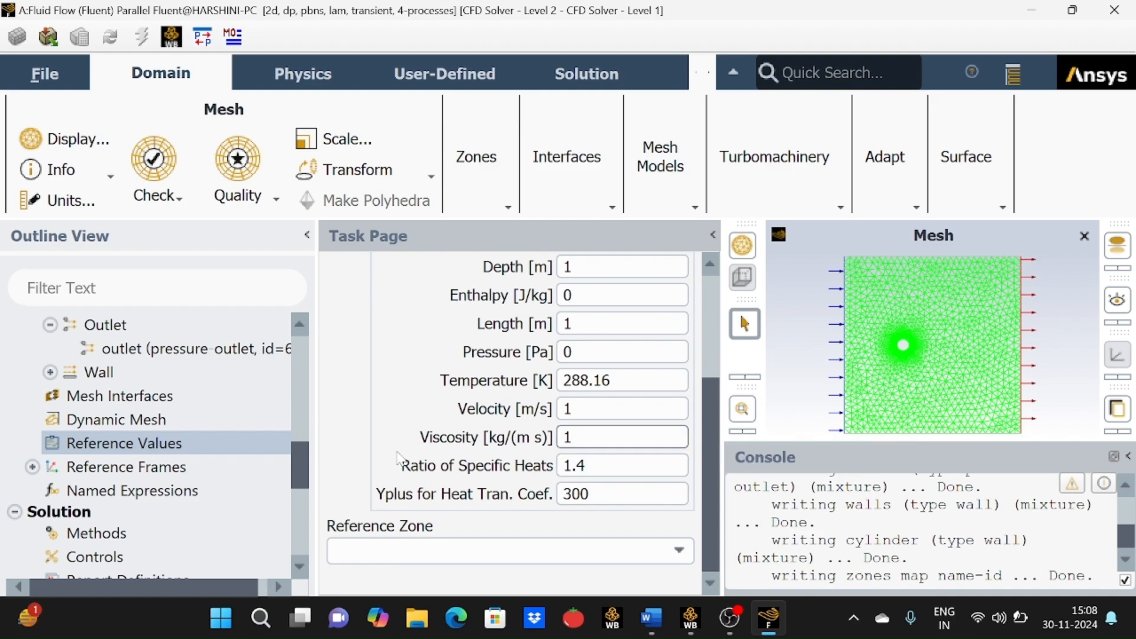
Compute the reference values from the inlet zone.
left_click(402, 335)
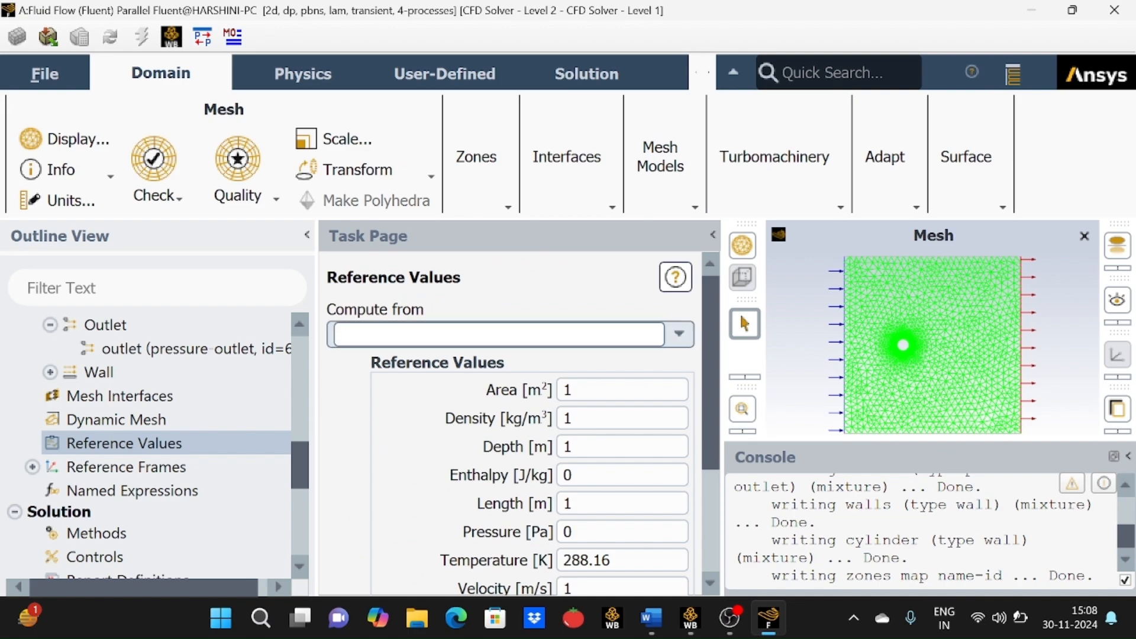
left_click(677, 335)
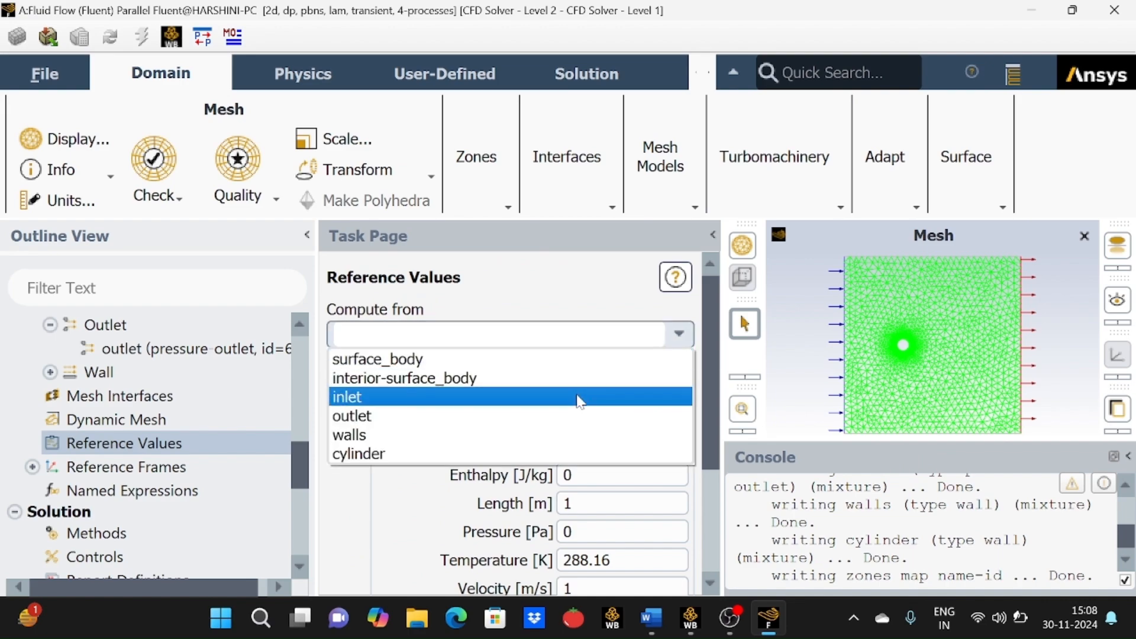
left_click(414, 395)
scroll(426, 462, "down", 3)
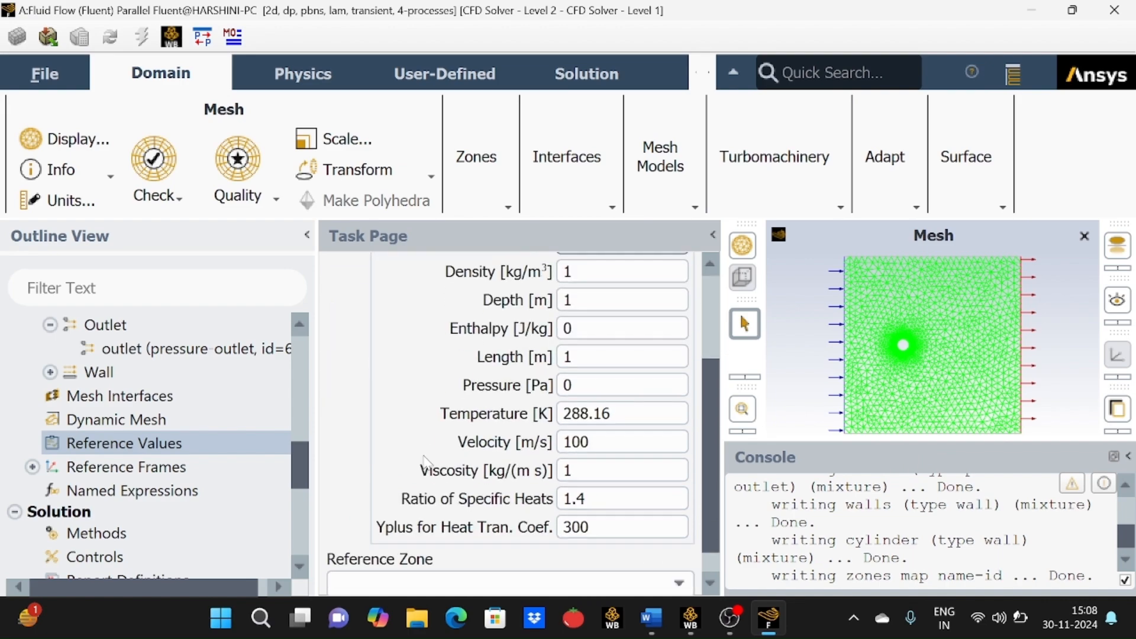
scroll(118, 523, "down", 3)
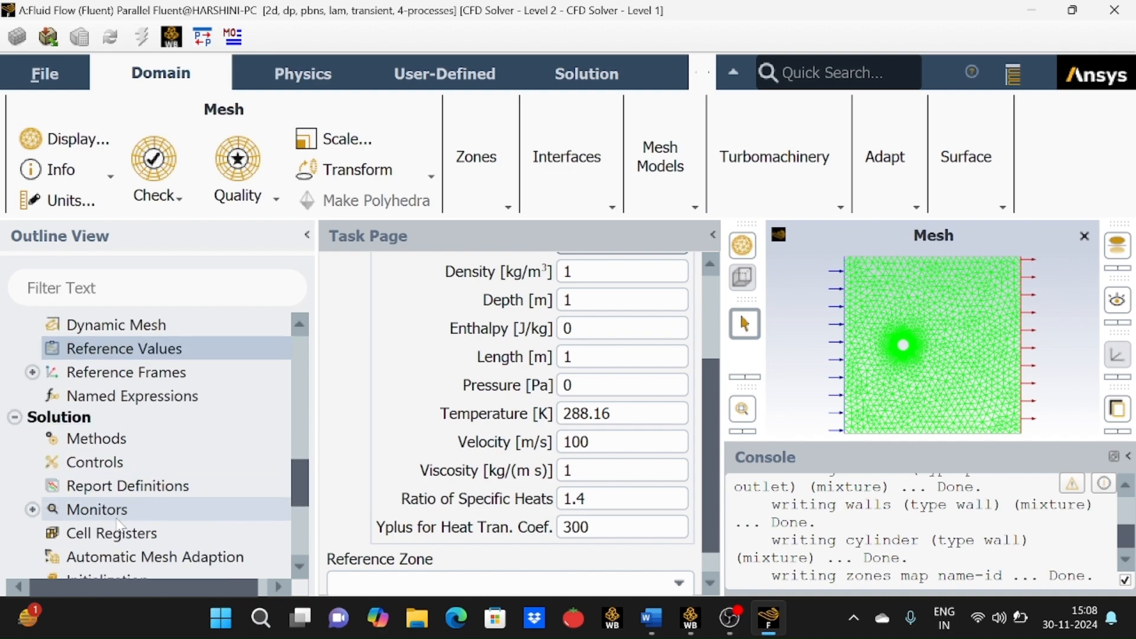
Open the solution methods and set the transient formulation to Second Order Implicit.
left_click(108, 448)
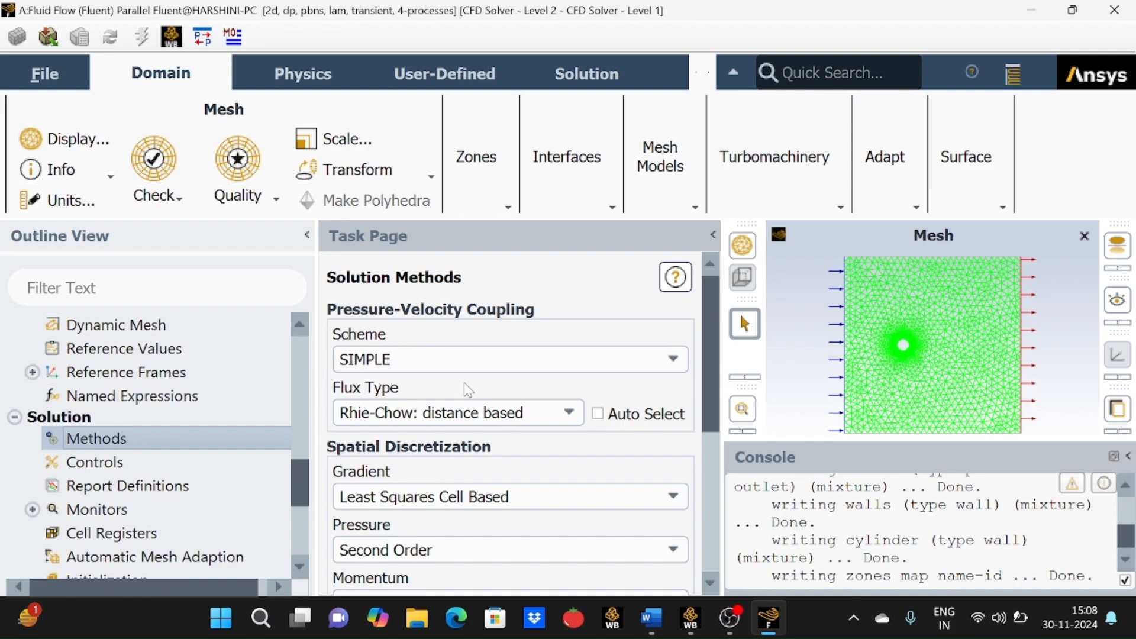
scroll(468, 390, "down", 6)
scroll(467, 390, "up", 2)
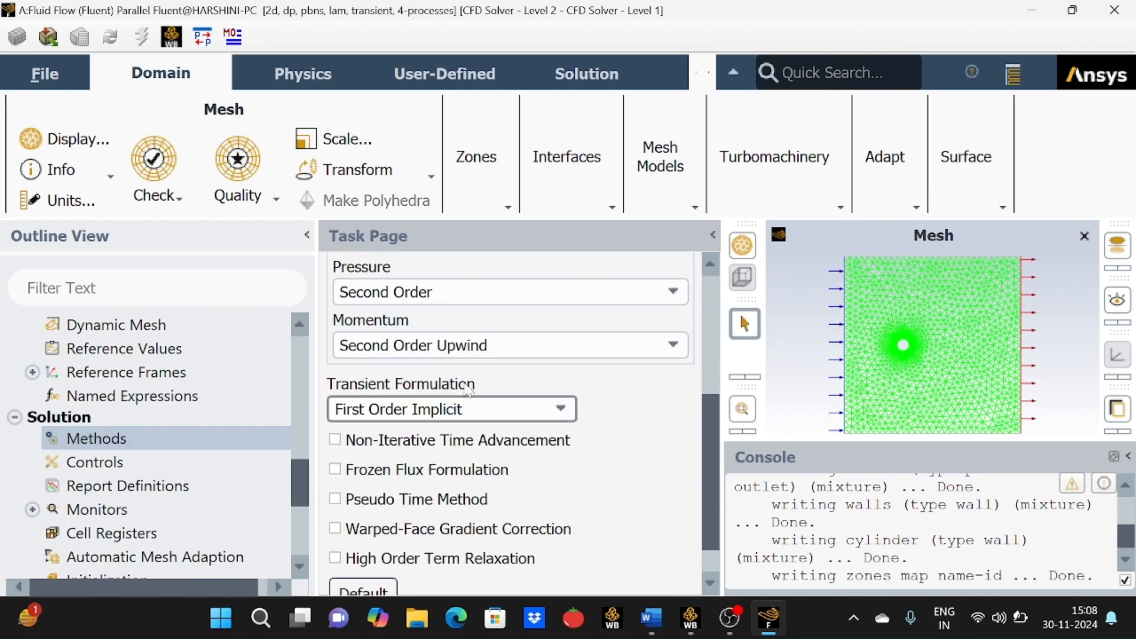
left_click(476, 449)
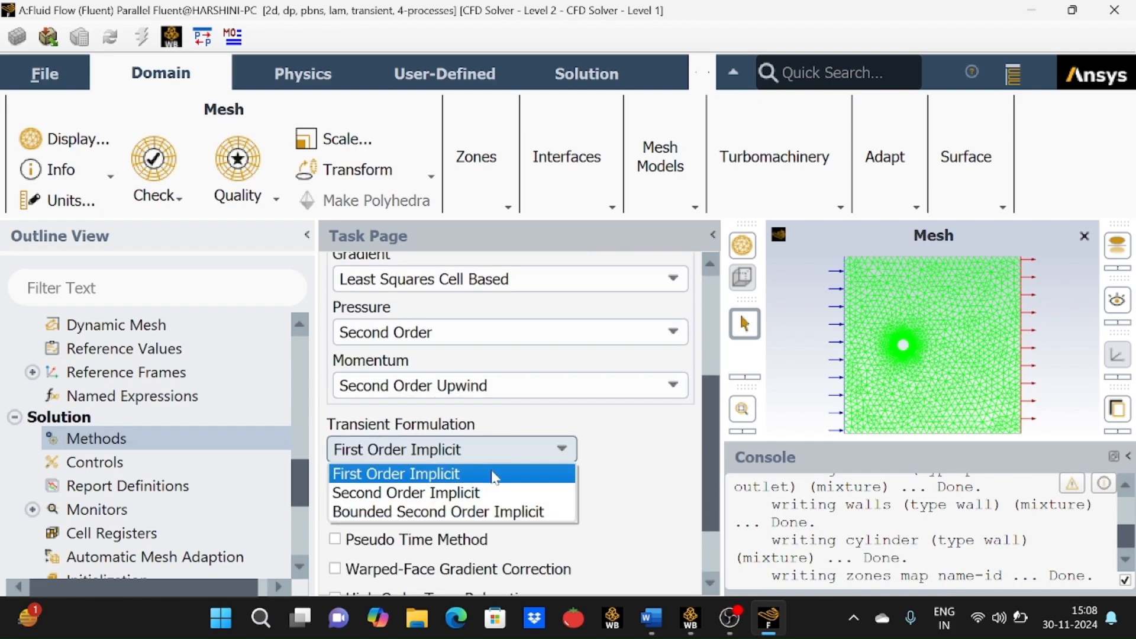
left_click(494, 492)
scroll(615, 453, "up", 1)
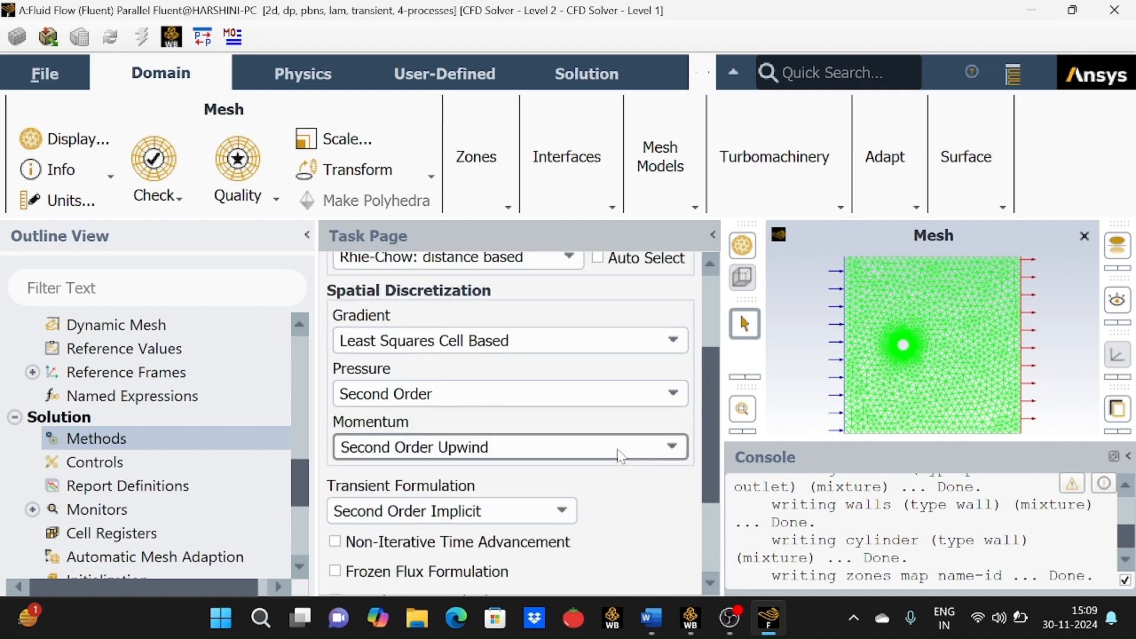
scroll(620, 456, "up", 2)
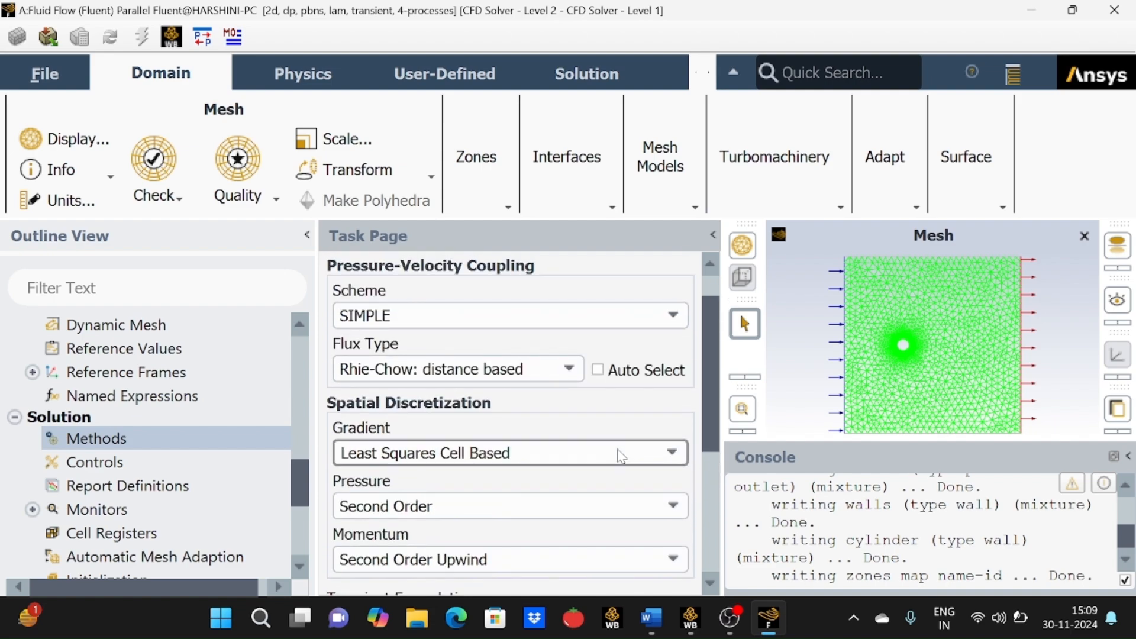
scroll(618, 455, "down", 5)
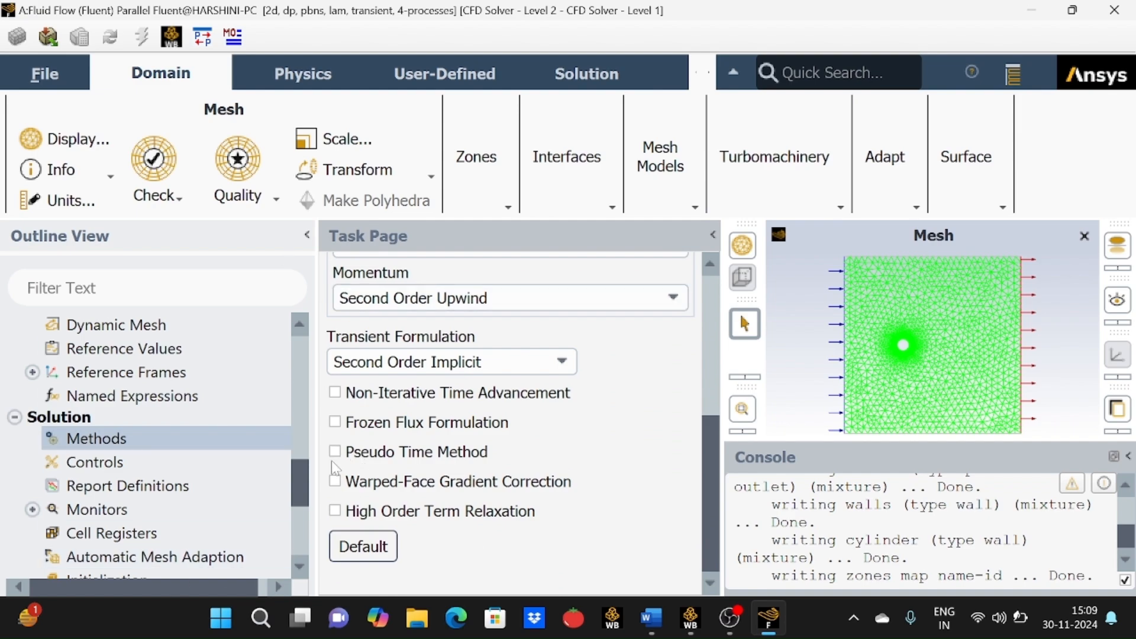
Create a new drag coefficient report definition named cd on the cylinder zone.
double_click(151, 494)
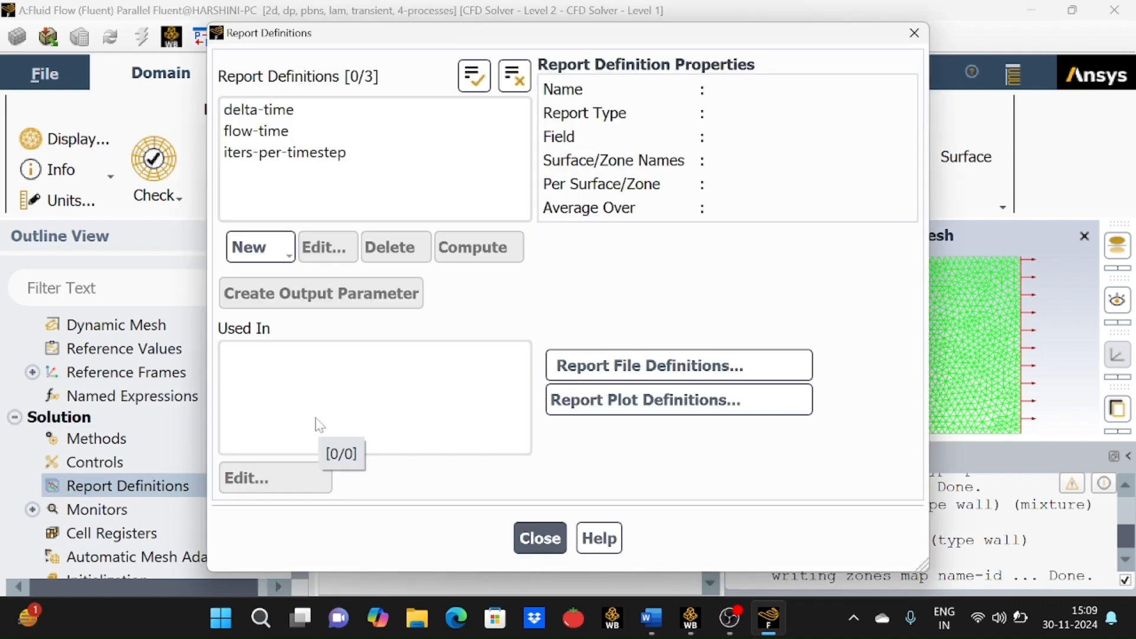
left_click(282, 246)
mouse_move(298, 363)
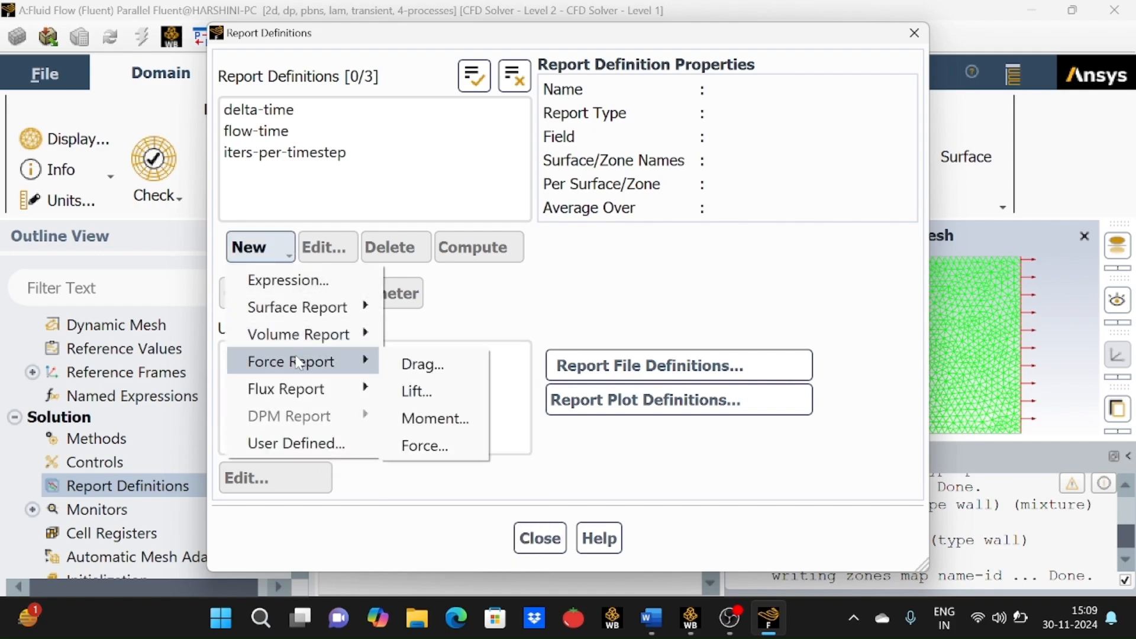
left_click(402, 365)
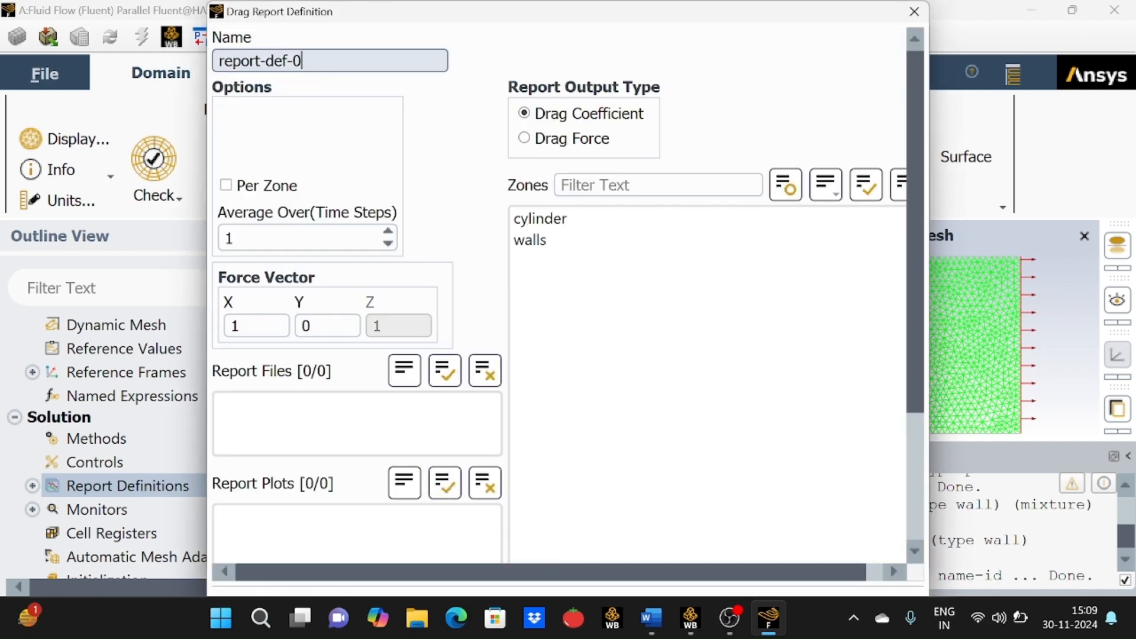
key("BackSpace")
key("BackSpace")
key("BackSpace")
key("BackSpace")
key("BackSpace")
key("BackSpace")
key("BackSpace")
key("BackSpace")
key("BackSpace")
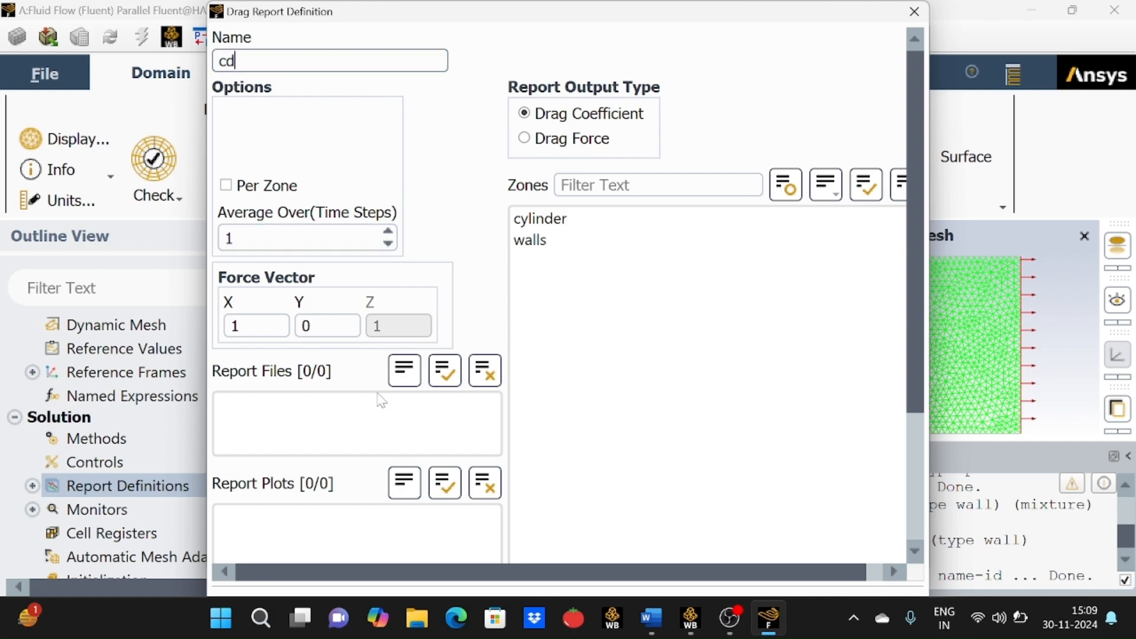
left_click(632, 218)
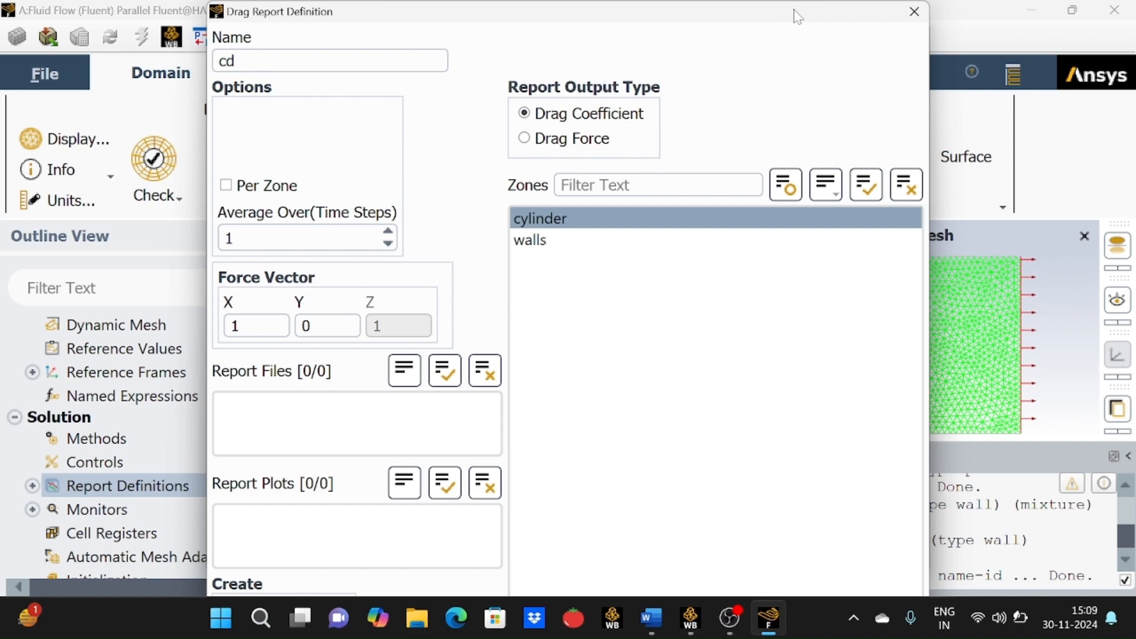
left_click_drag(787, 2, 811, 16)
left_click(501, 537)
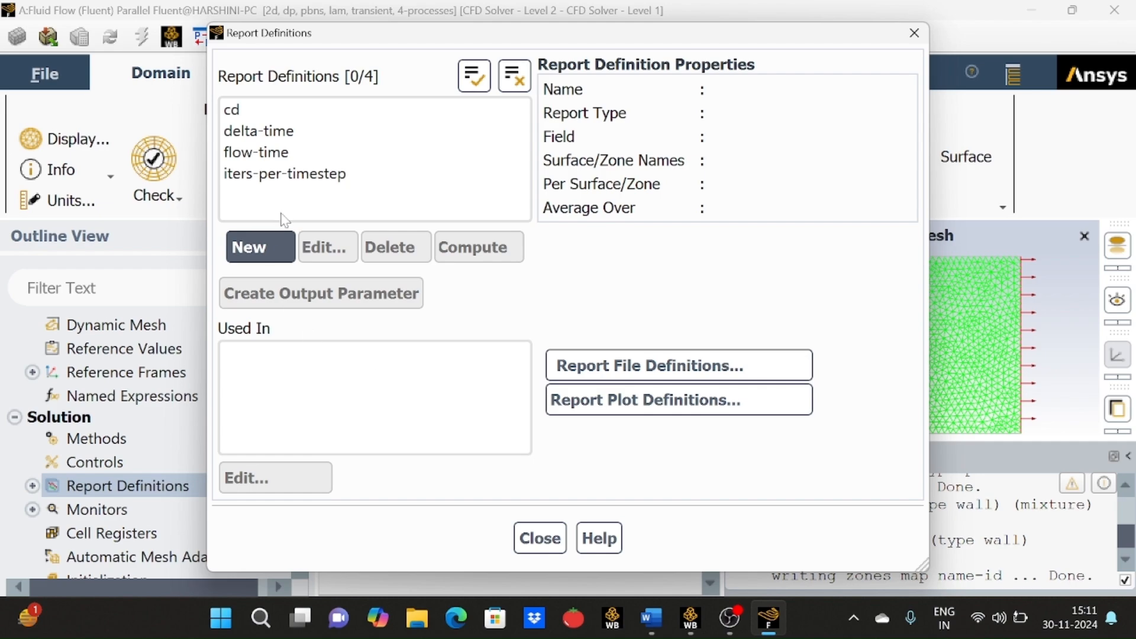
Create a lift coefficient report definition named cl on the cylinder zone and close the report definitions.
left_click(265, 246)
mouse_move(337, 361)
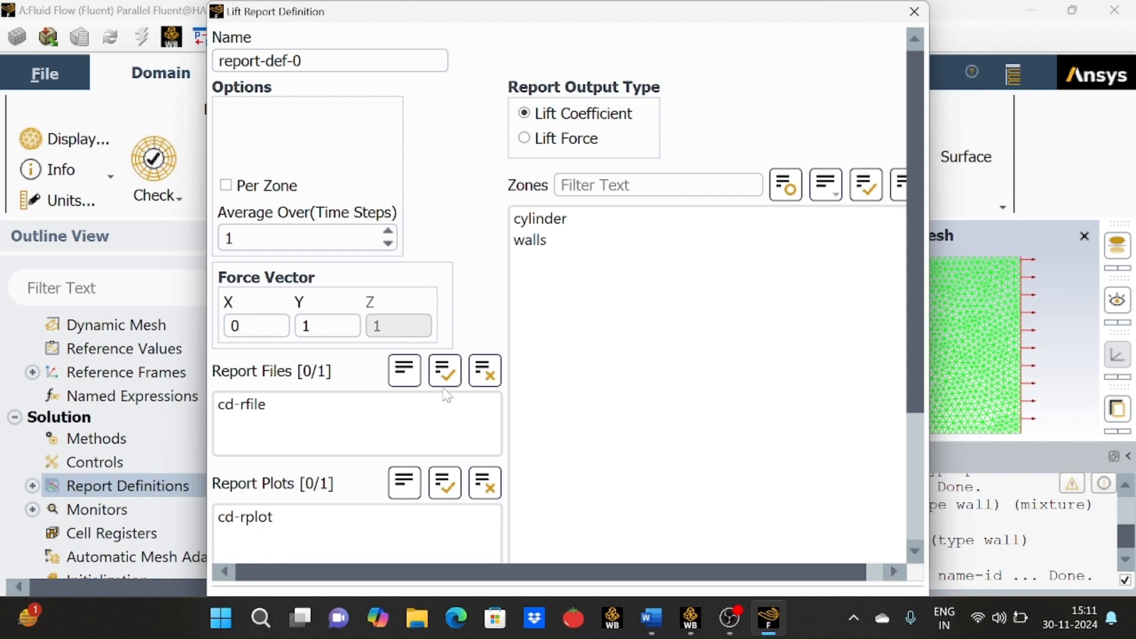
left_click(360, 63)
key("BackSpace")
key("BackSpace")
key("BackSpace")
key("BackSpace")
key("BackSpace")
key("BackSpace")
key("BackSpace")
key("BackSpace")
key("BackSpace")
key("BackSpace")
key("BackSpace")
key("BackSpace")
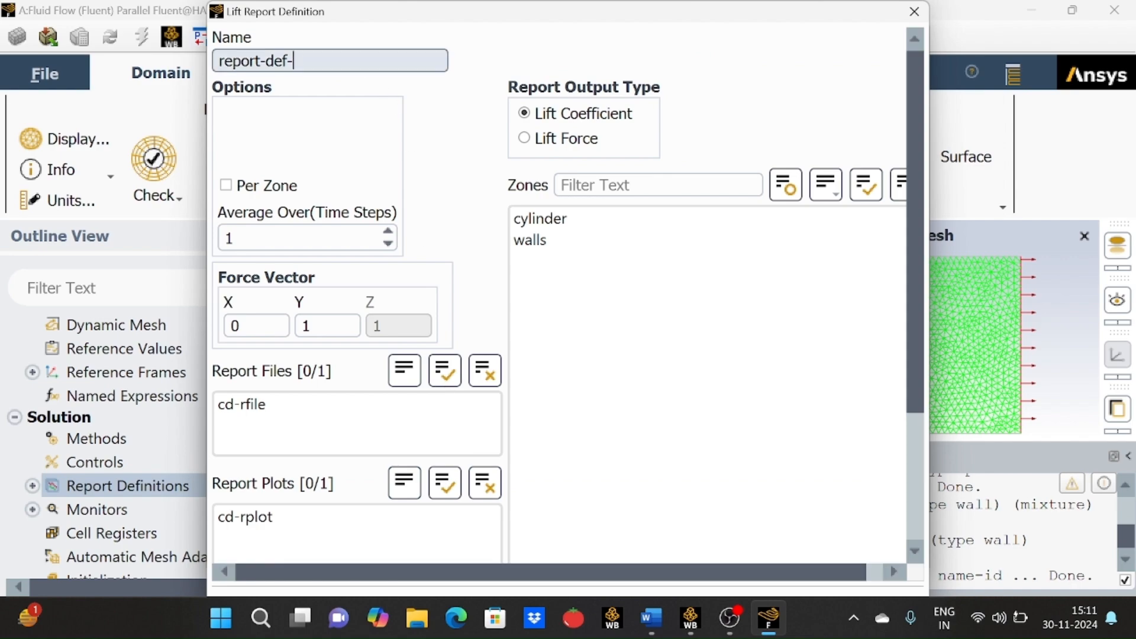
type("cl")
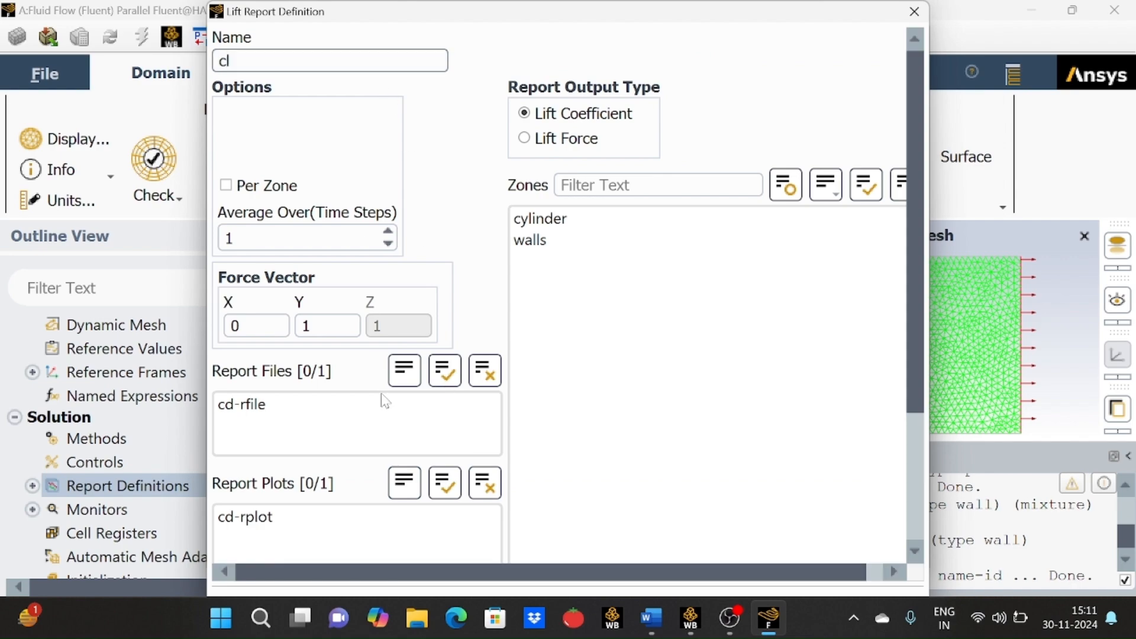
left_click(732, 223)
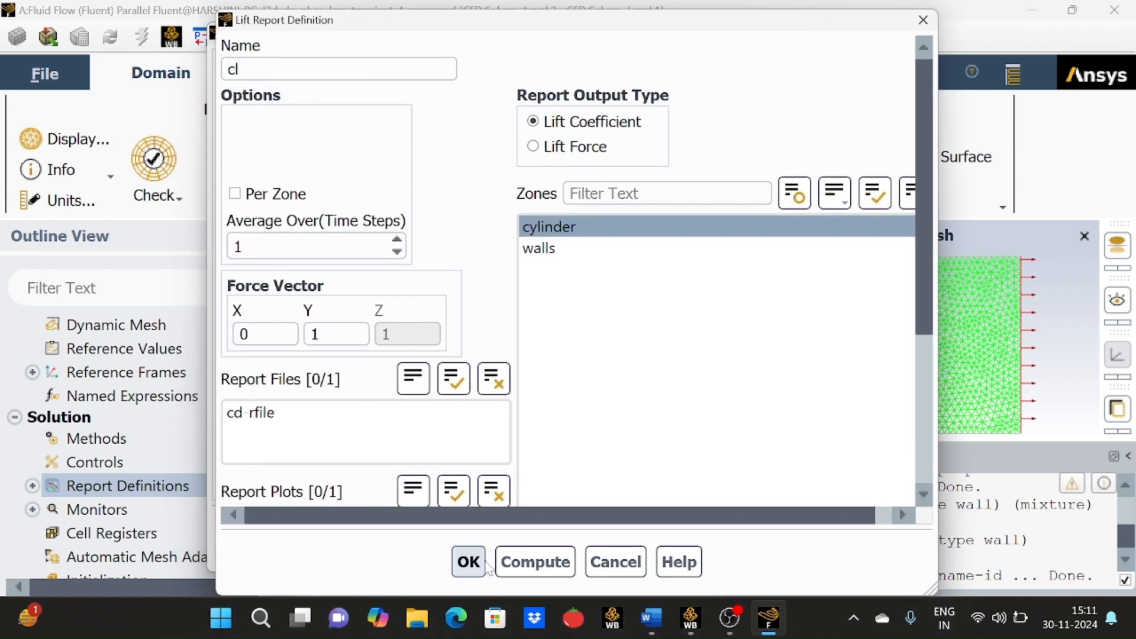
left_click(471, 562)
left_click(540, 539)
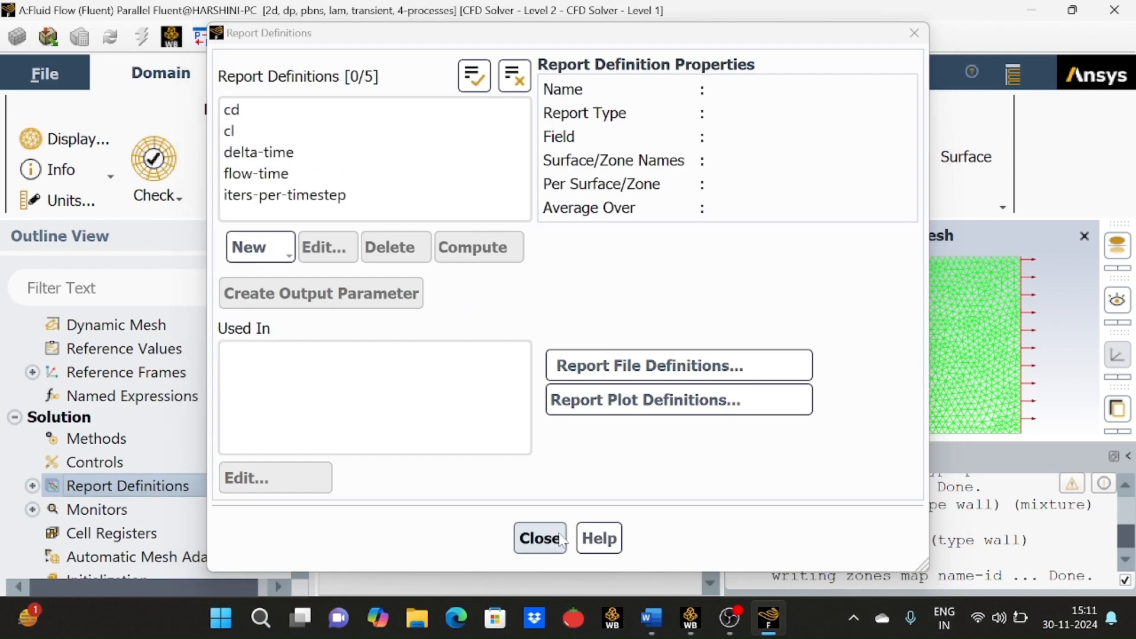
Set the absolute convergence criteria for continuity, x-velocity and y-velocity residuals to 1e-06.
scroll(104, 467, "down", 3)
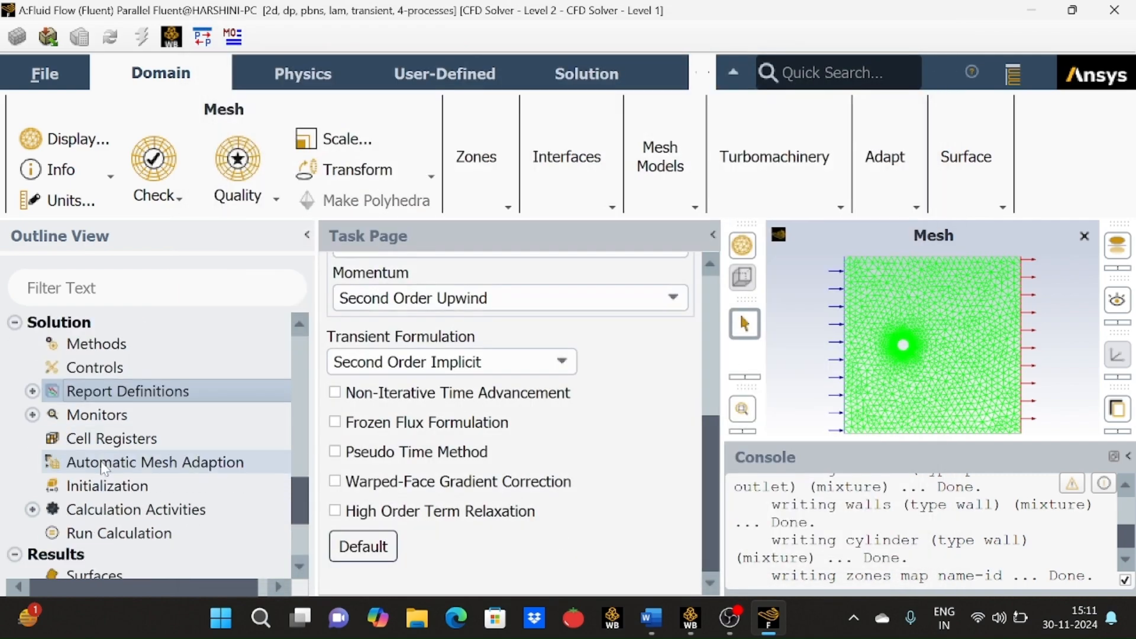
scroll(103, 467, "up", 2)
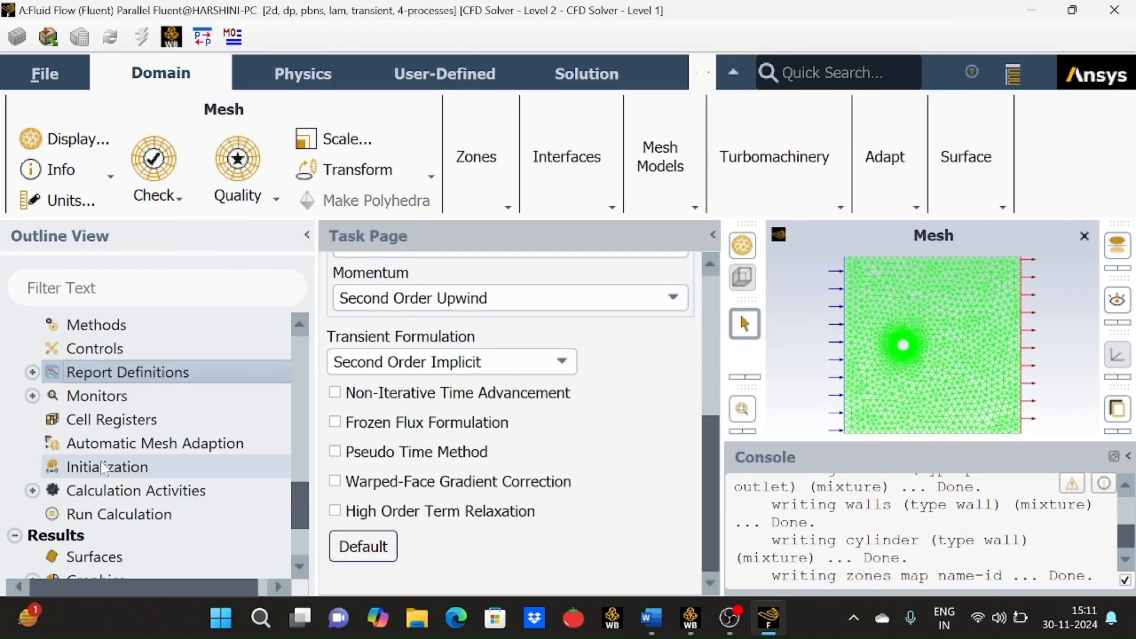
left_click(32, 396)
left_click(100, 421)
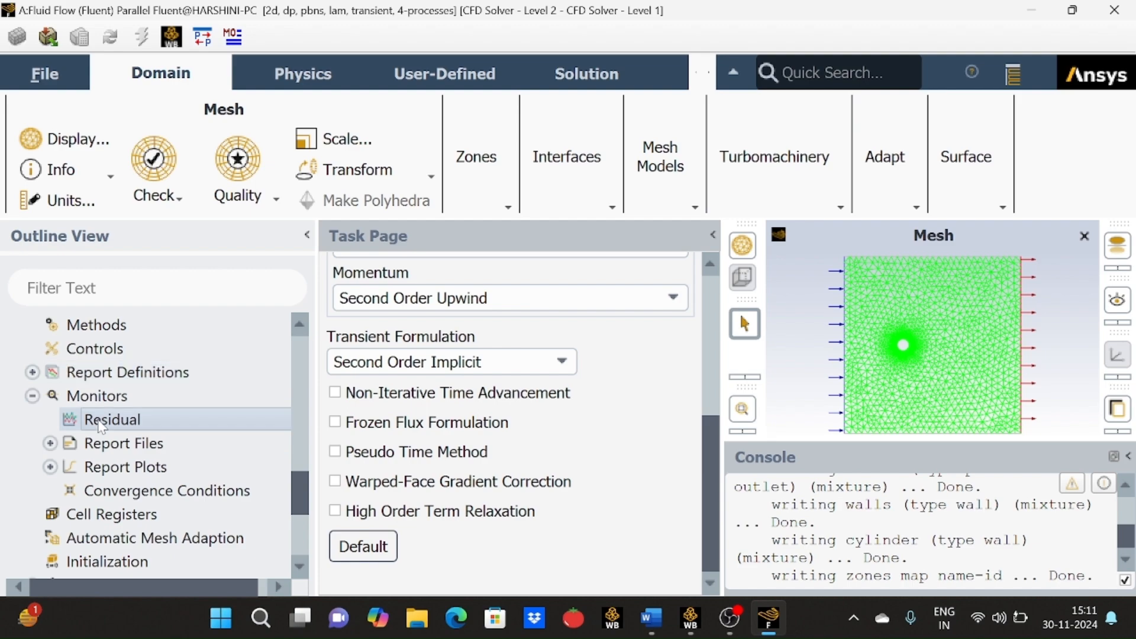
double_click(102, 421)
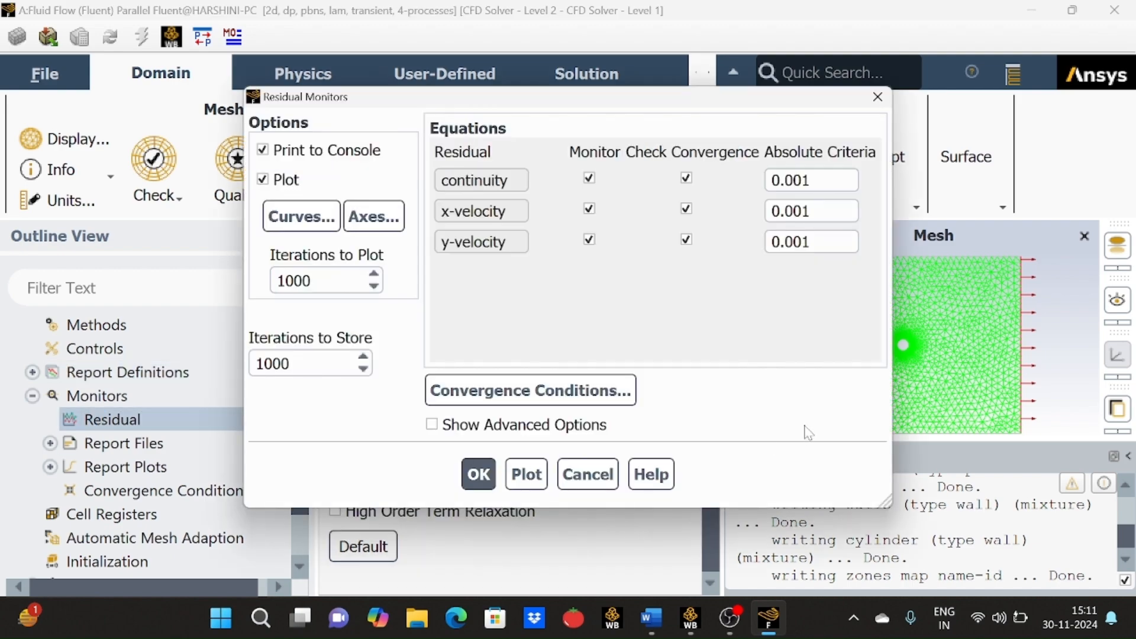
double_click(781, 241)
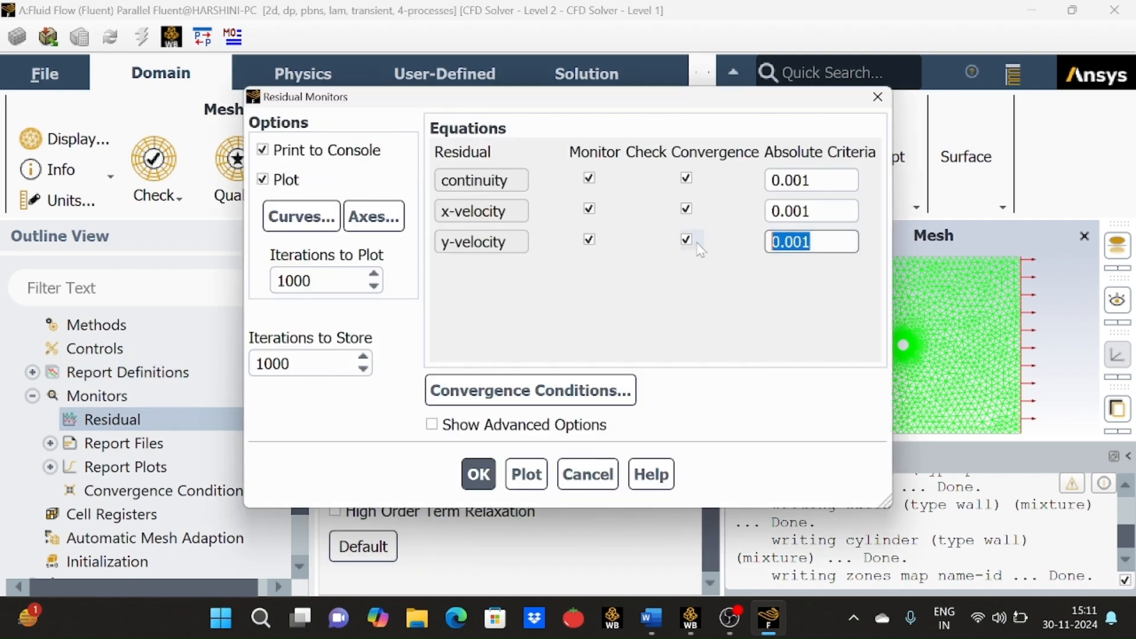
key("BackSpace")
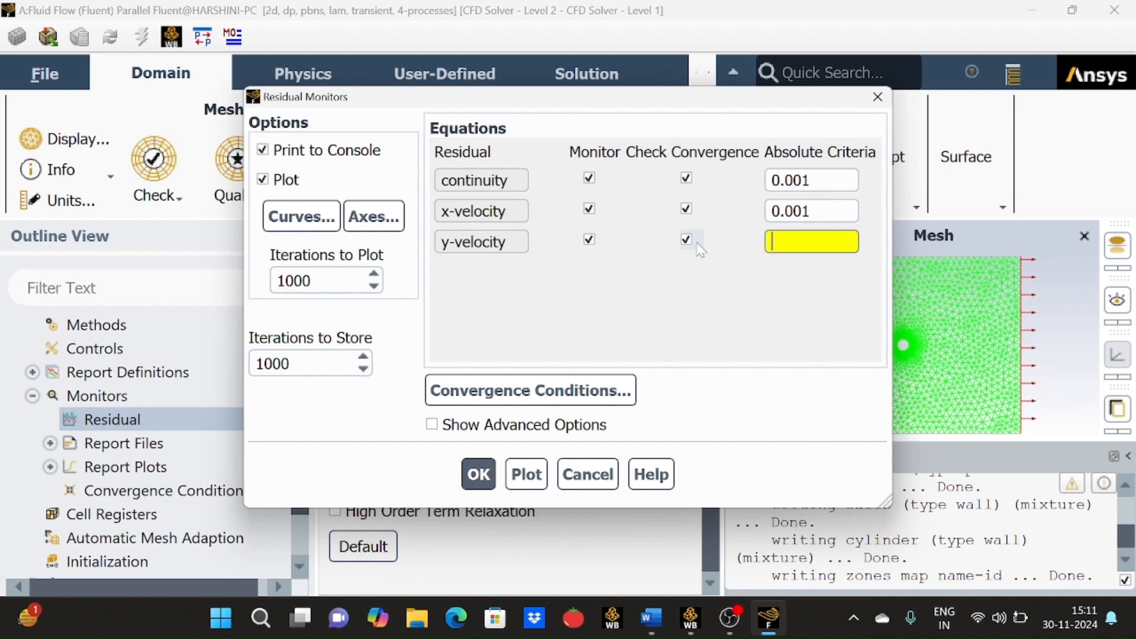
type("1")
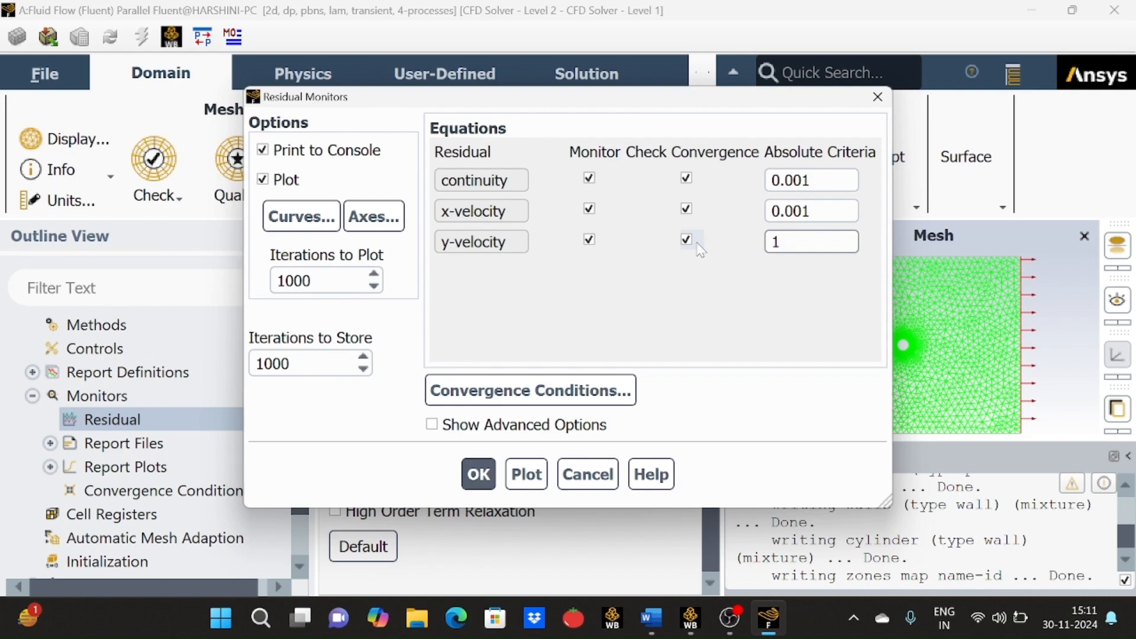
type("e")
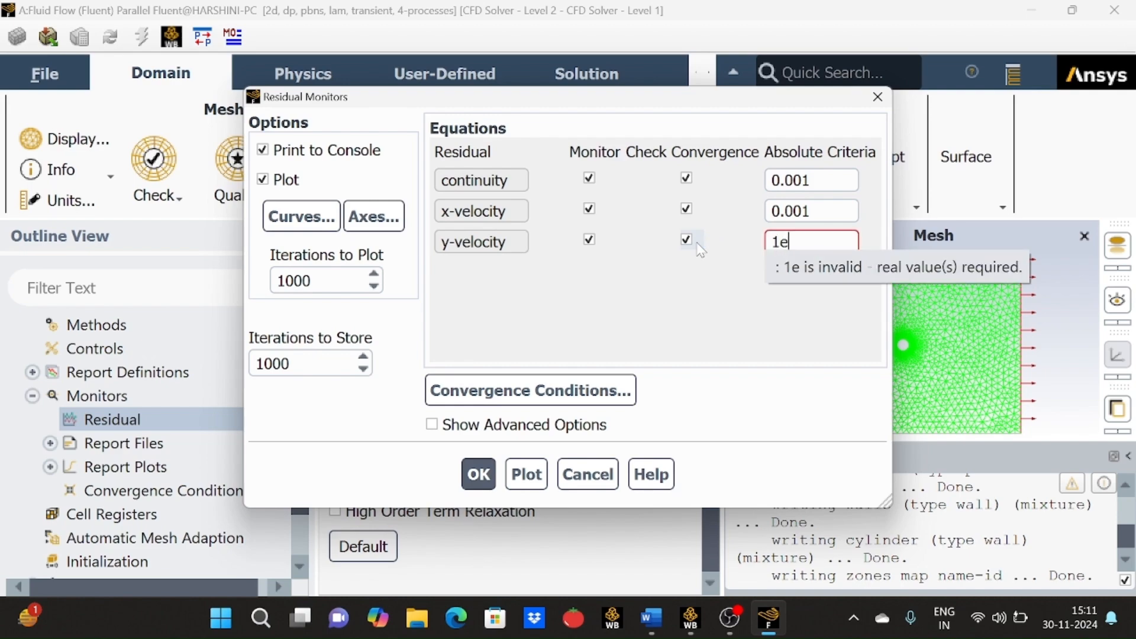
type("-")
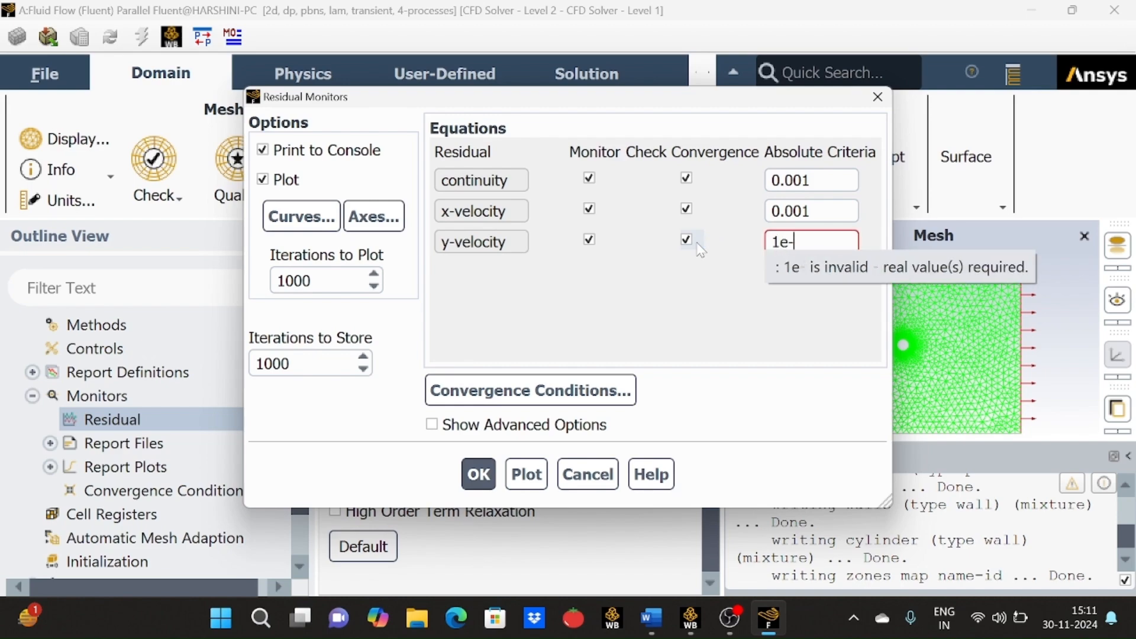
type("06")
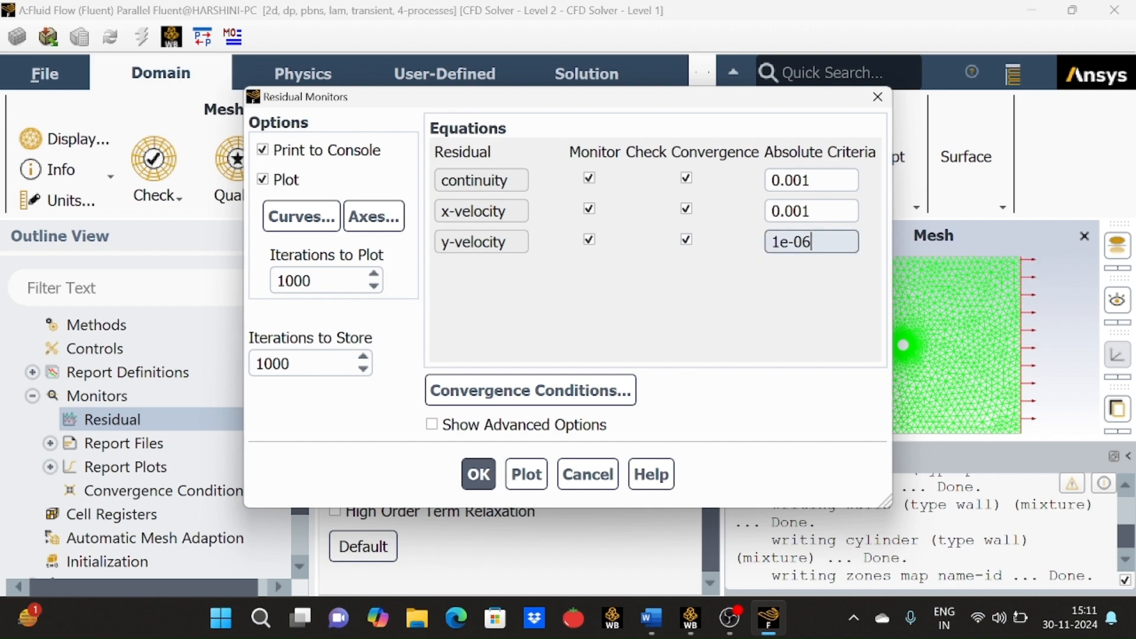
left_click_drag(818, 243, 748, 244)
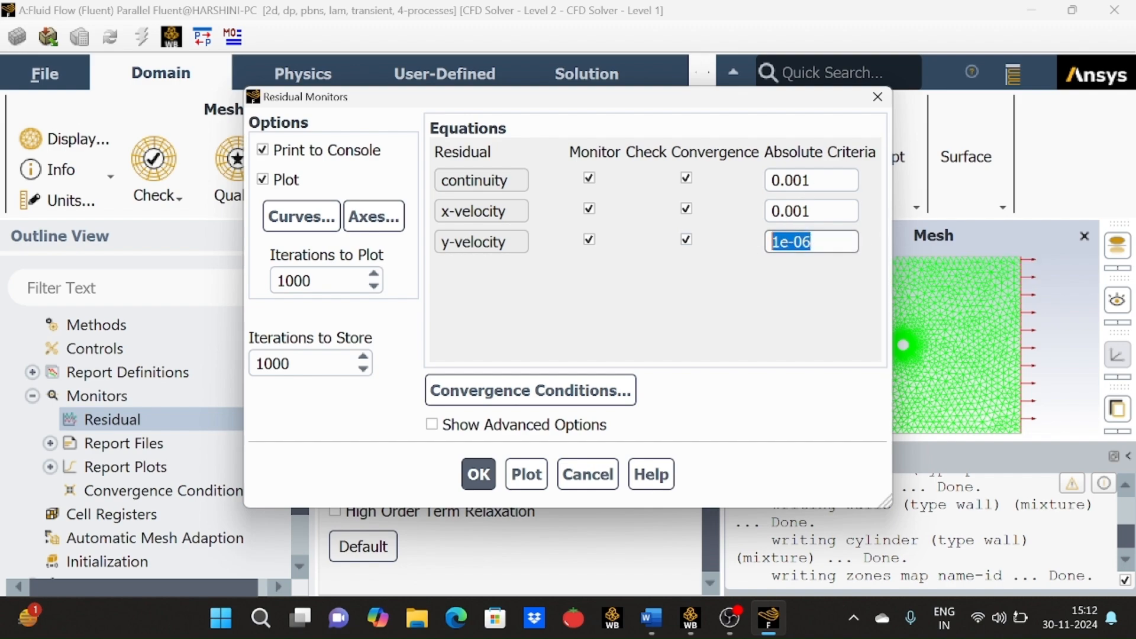
key("ctrl+c")
left_click(812, 211)
left_click_drag(812, 211, 725, 212)
key("ctrl+v")
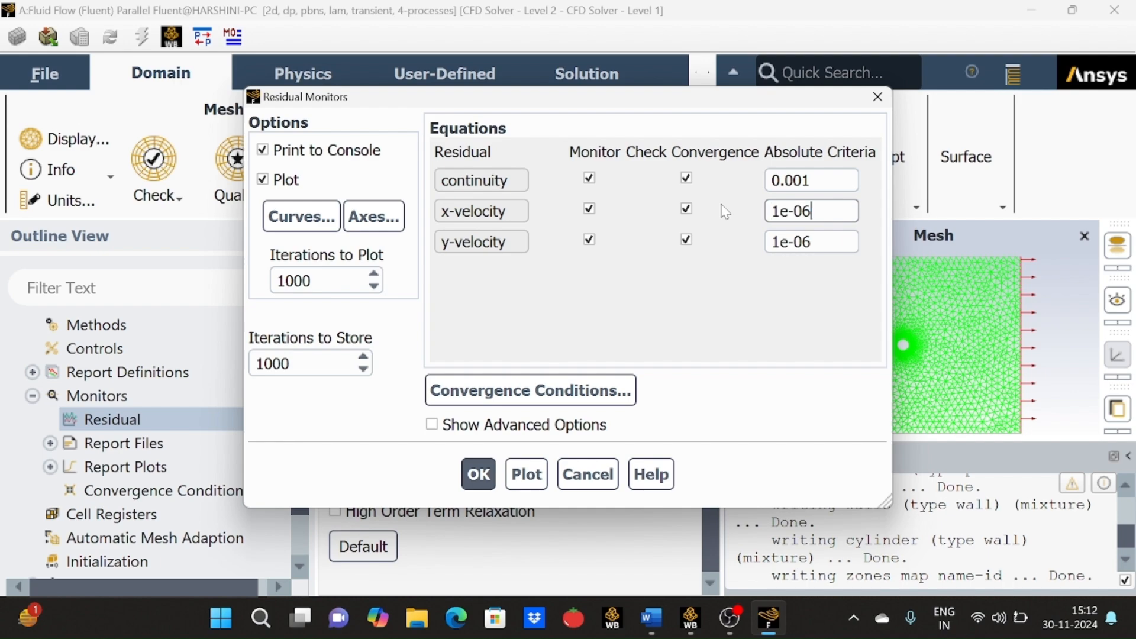
left_click(813, 180)
left_click_drag(813, 180, 731, 184)
key("ctrl+v")
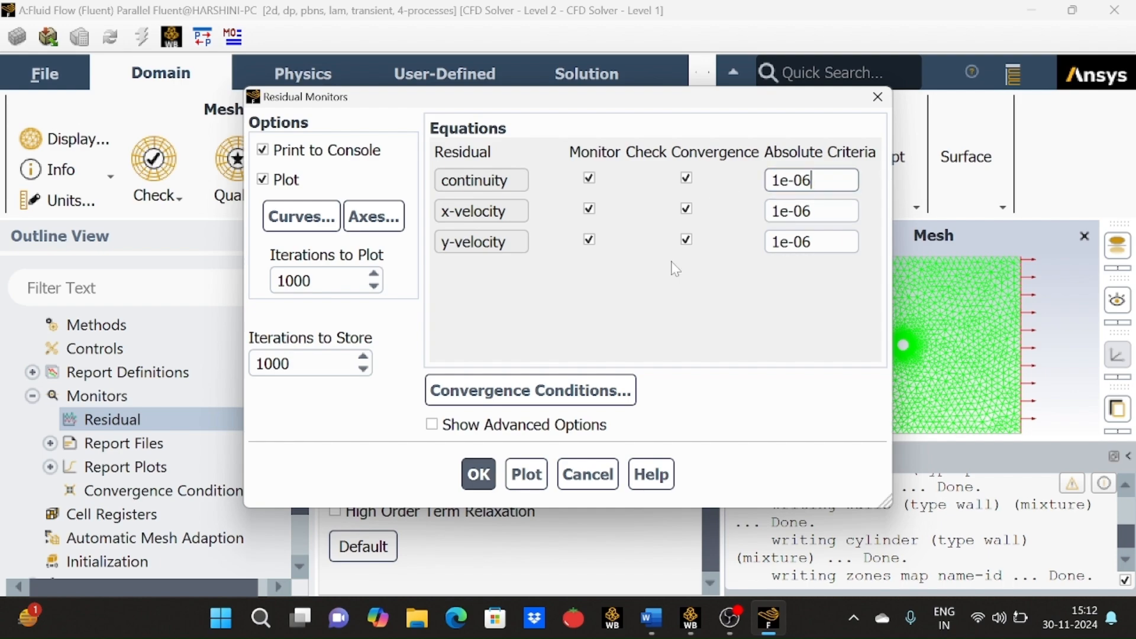
left_click(478, 473)
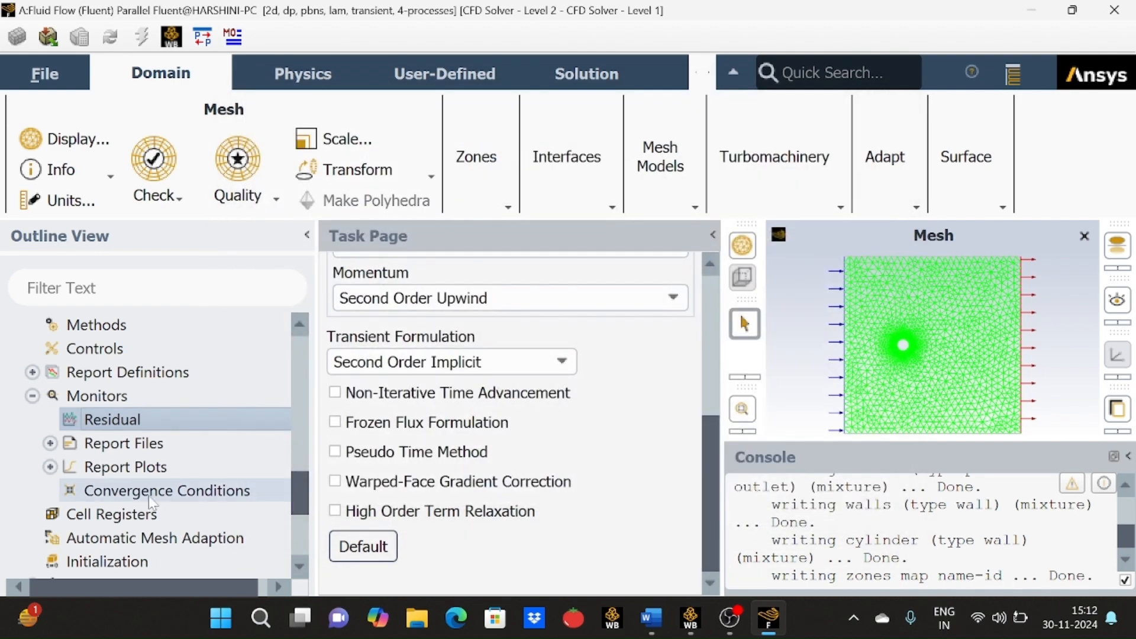
Initialize the solution using Hybrid Initialization.
scroll(153, 503, "down", 5)
scroll(131, 381, "up", 1)
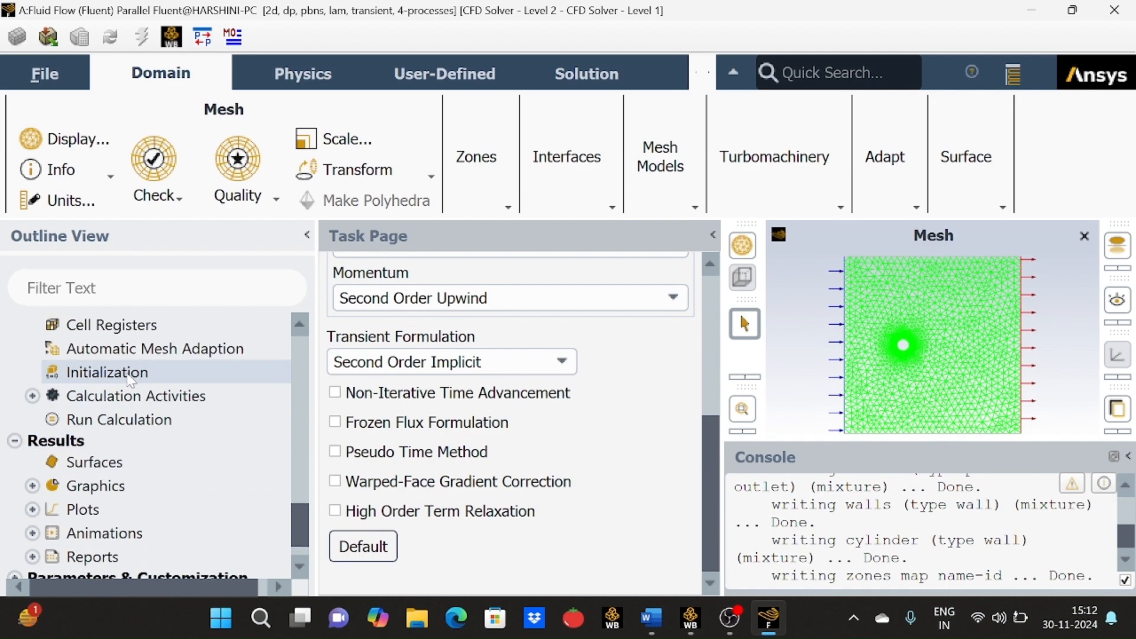
double_click(131, 378)
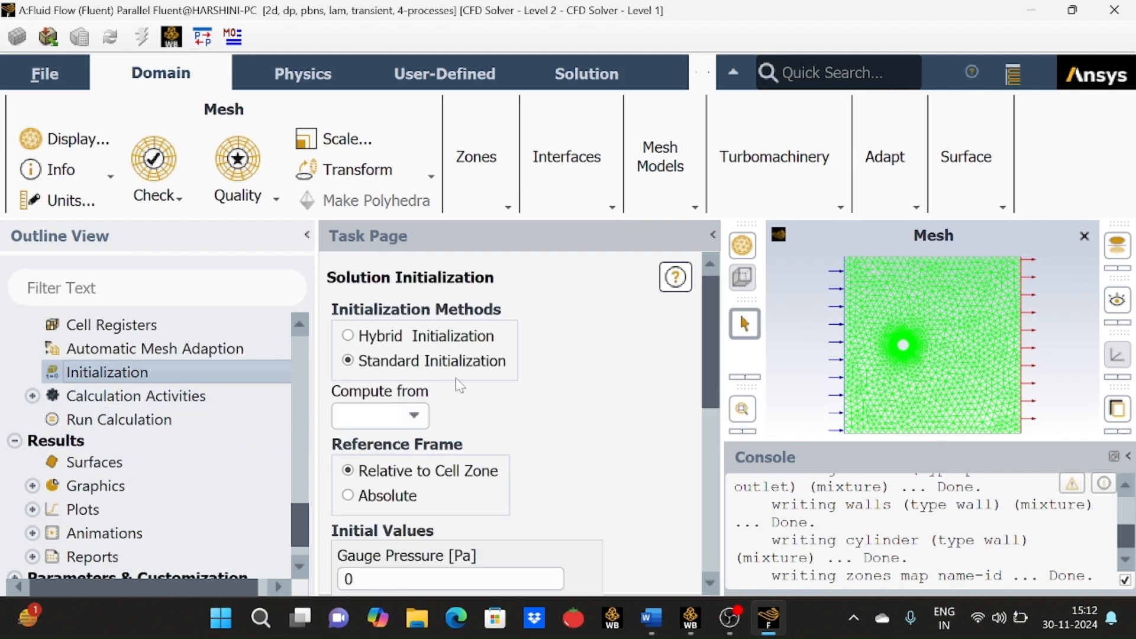
left_click(353, 337)
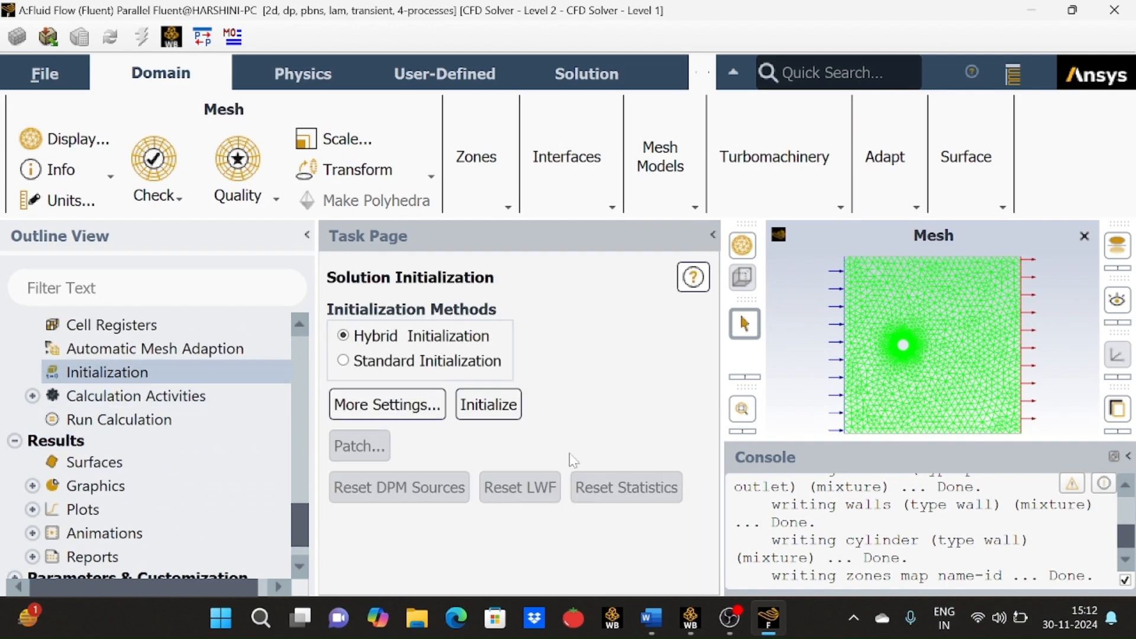
left_click(489, 408)
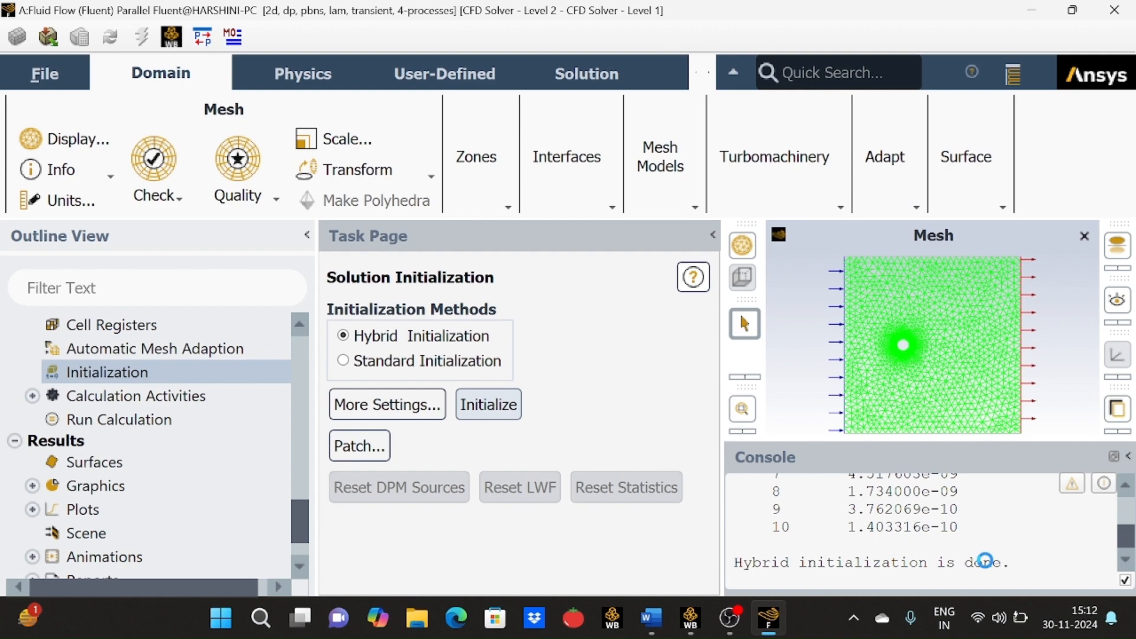
Open Run Calculation and set the number of time steps to 100.
left_click(229, 427)
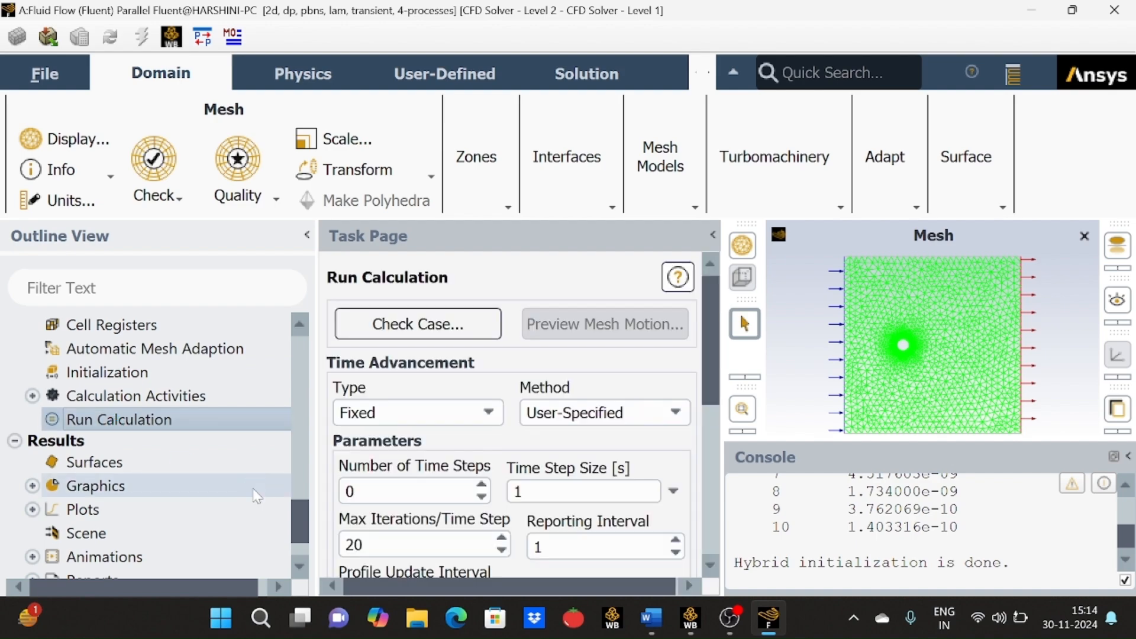
left_click_drag(708, 384, 704, 455)
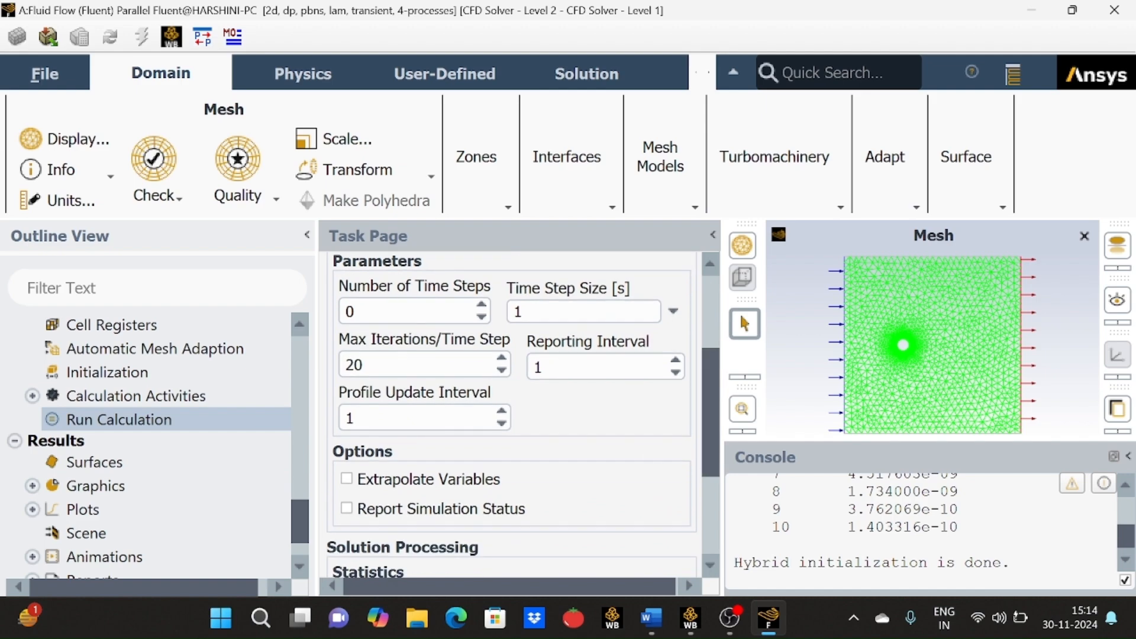
left_click(382, 311)
key("BackSpace")
type("100")
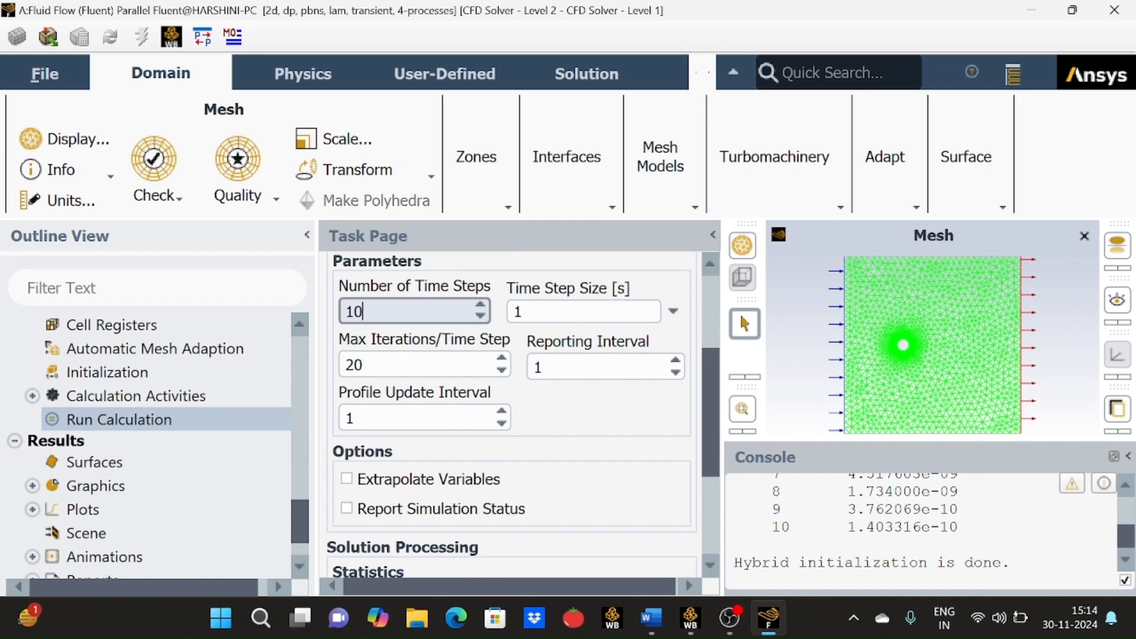
Include all additional quantities in the data file quantities and run the calculation.
scroll(702, 438, "down", 1)
scroll(702, 438, "down", 4)
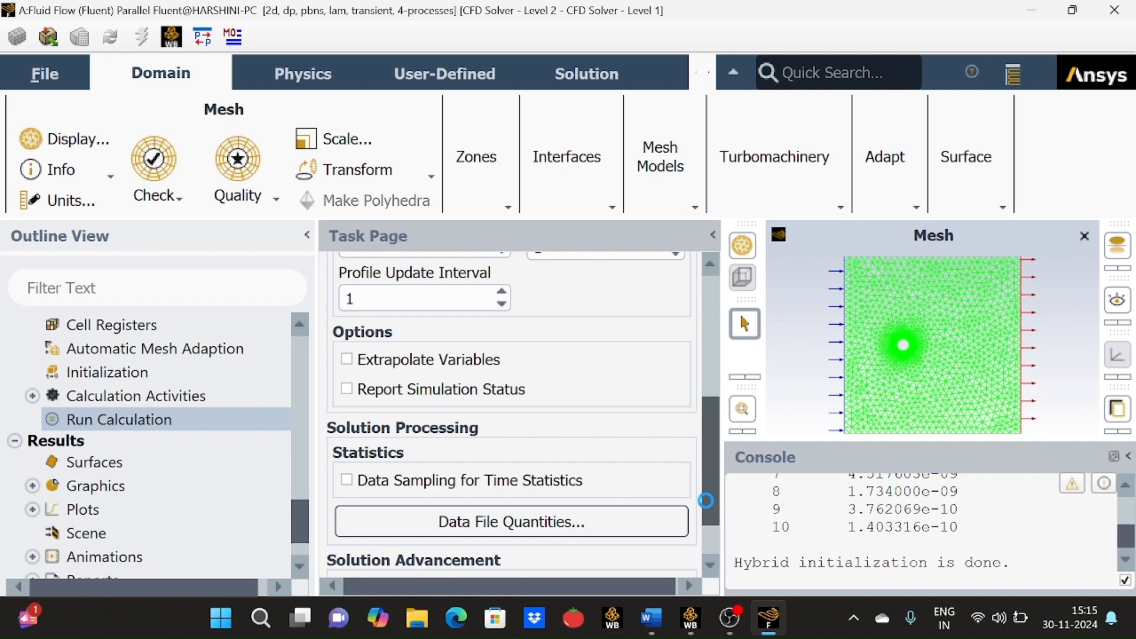
scroll(705, 500, "down", 2)
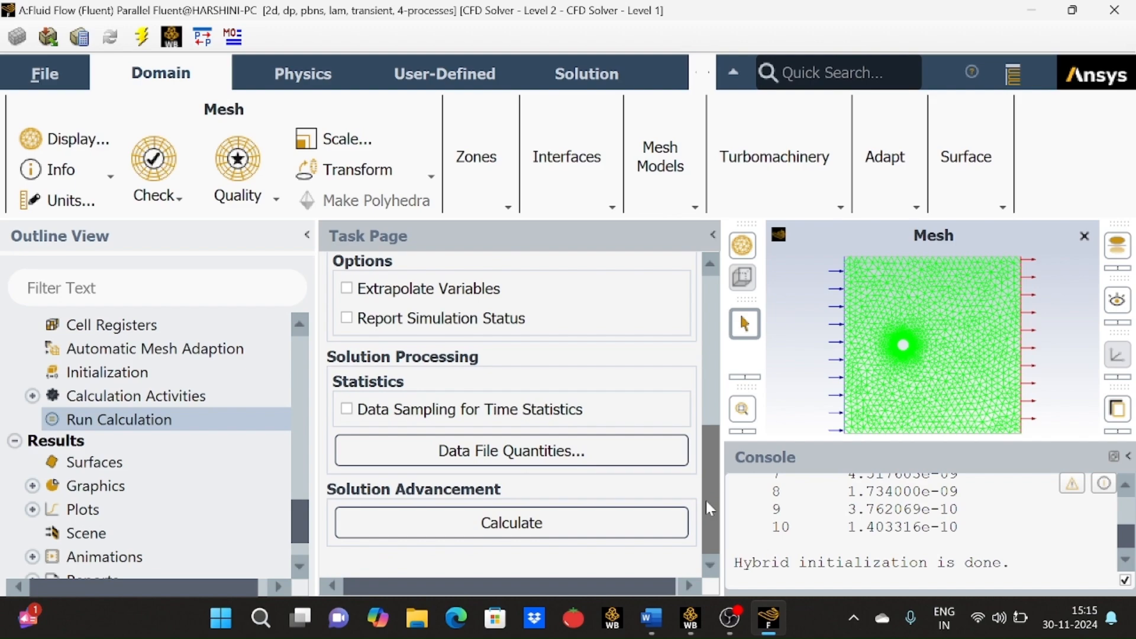
left_click(647, 452)
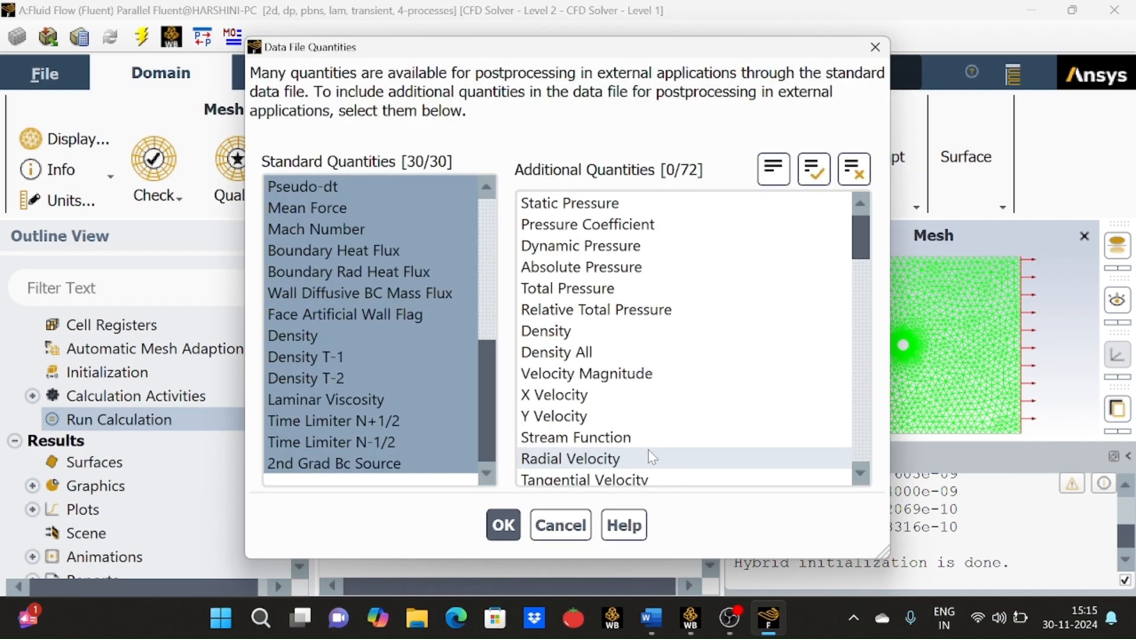
left_click(820, 170)
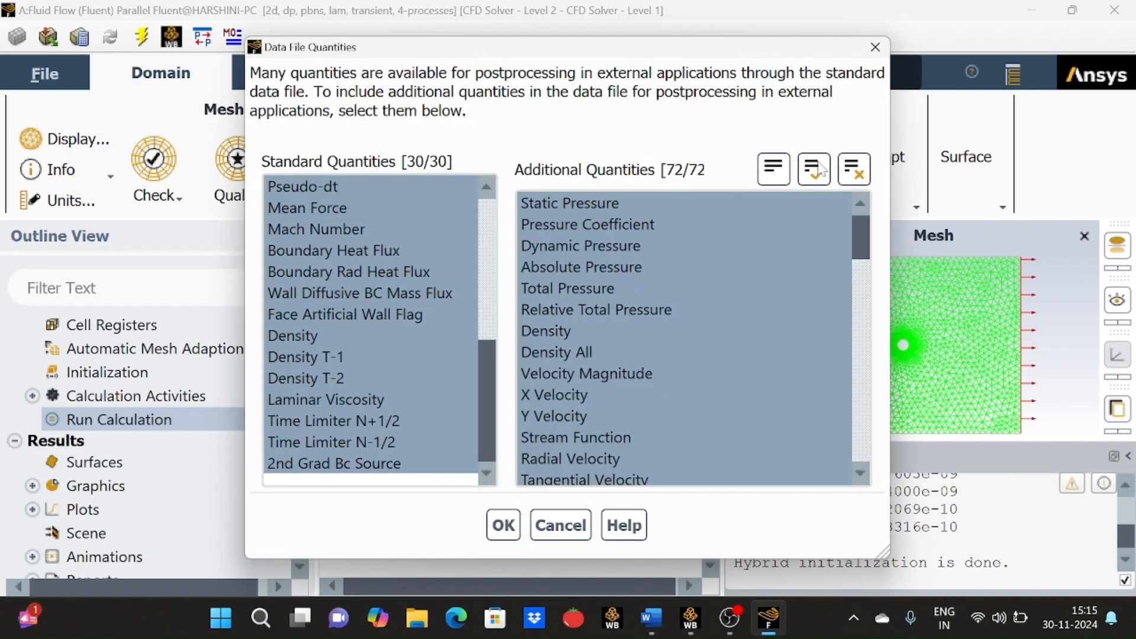
left_click(503, 524)
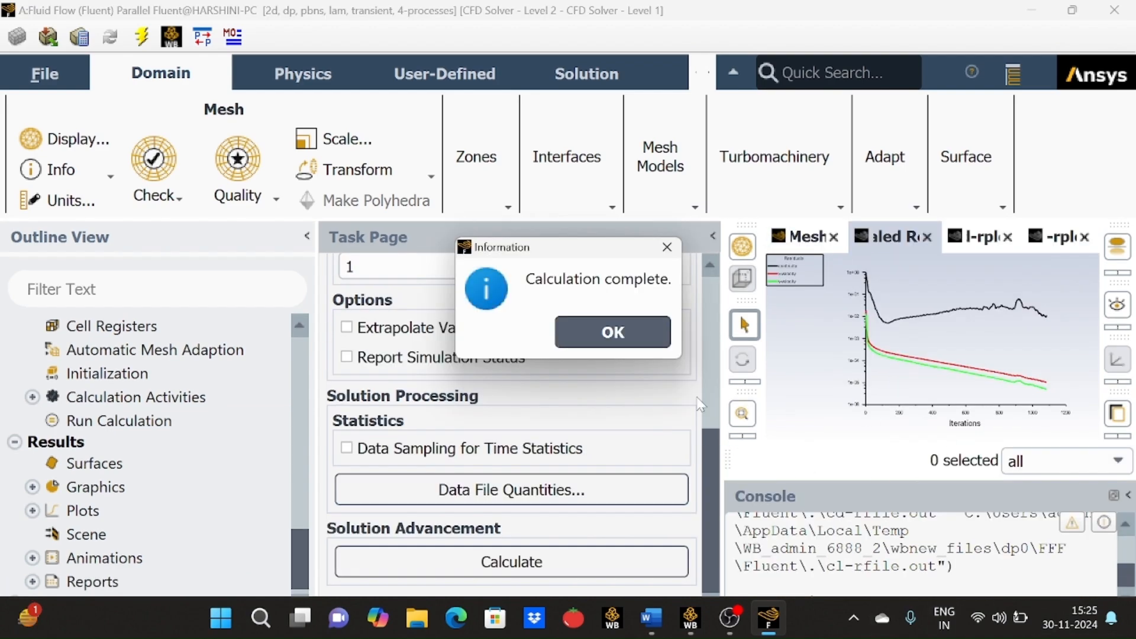
left_click(660, 342)
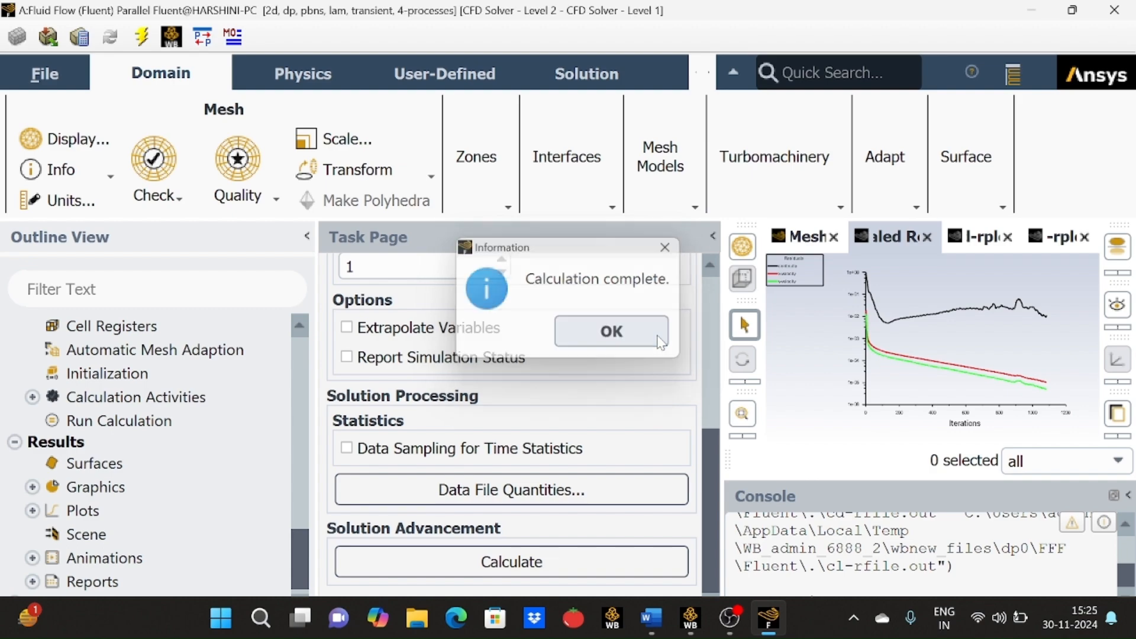
Switch to Workbench and update the Solution cell of the Fluent system.
left_click(1031, 19)
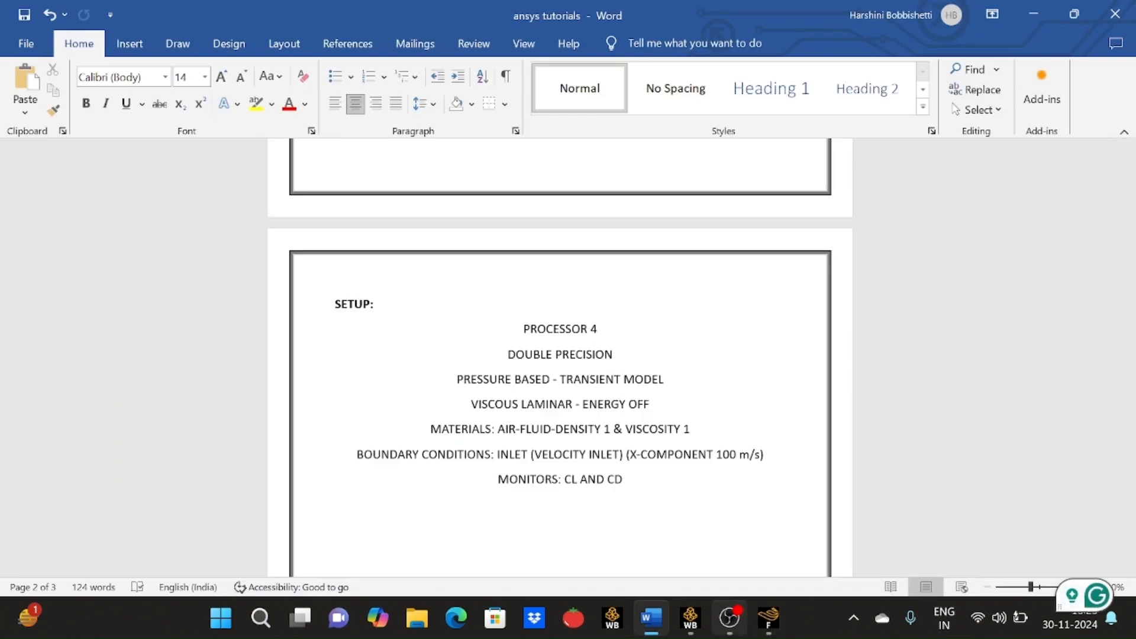
left_click(690, 620)
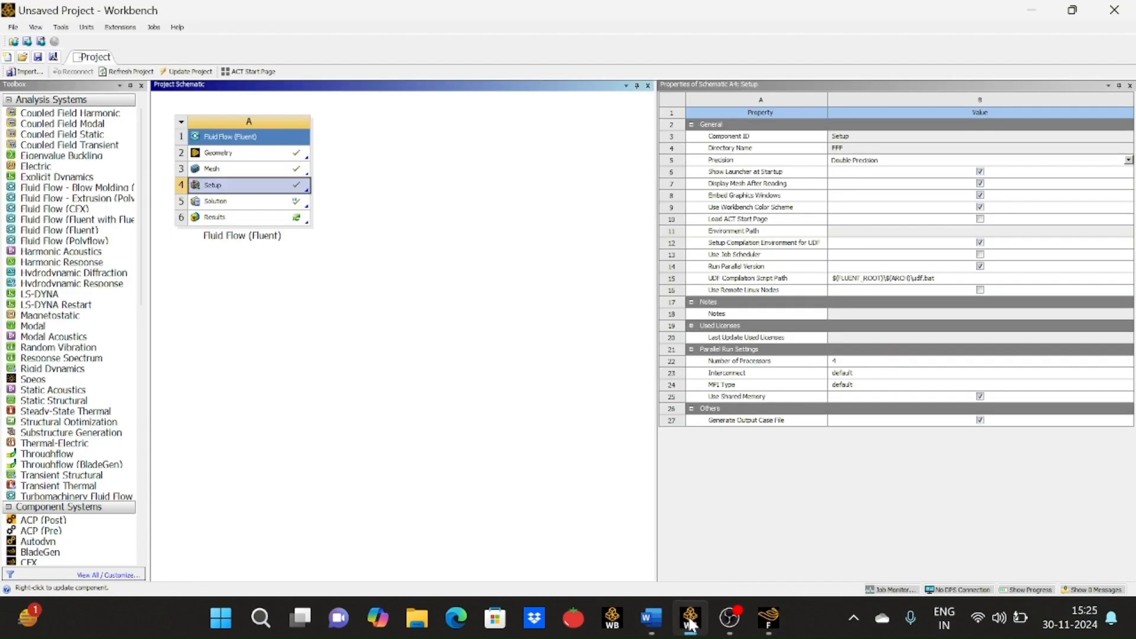
left_click(278, 204)
right_click(277, 204)
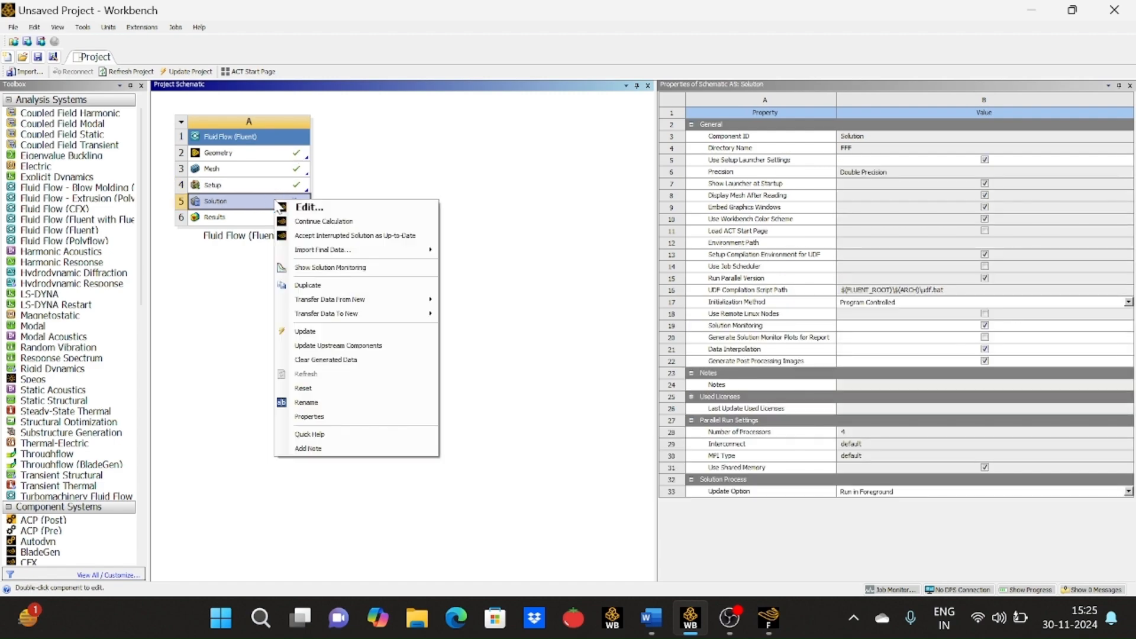
left_click(321, 332)
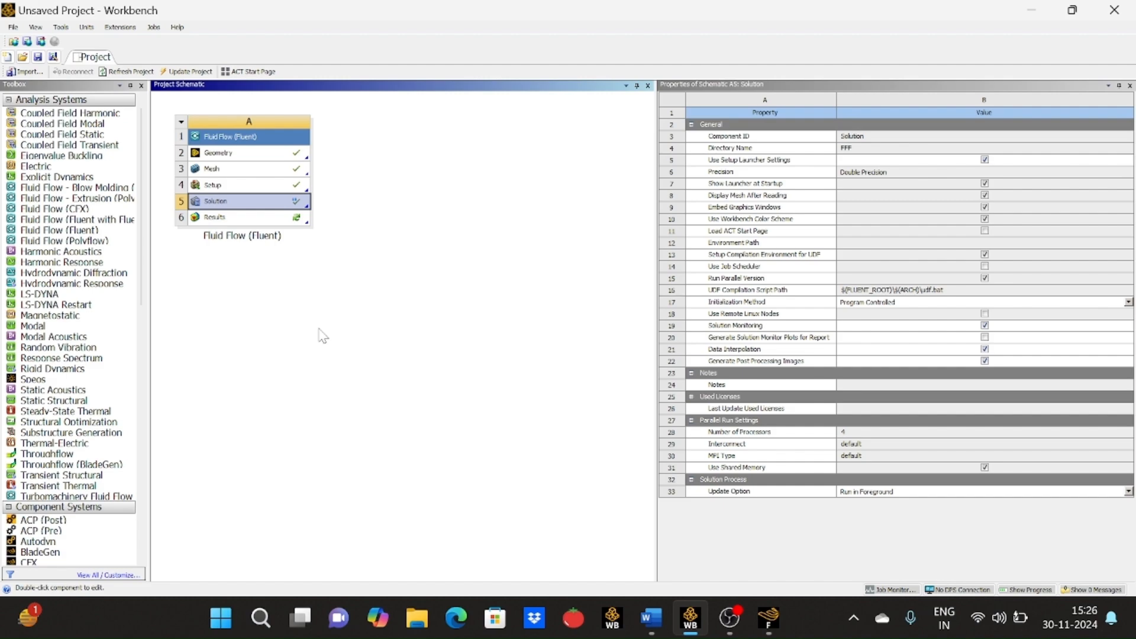
Open the Results cell in CFD-Post, maximize its window and set the view along the Z axis.
left_click(293, 218)
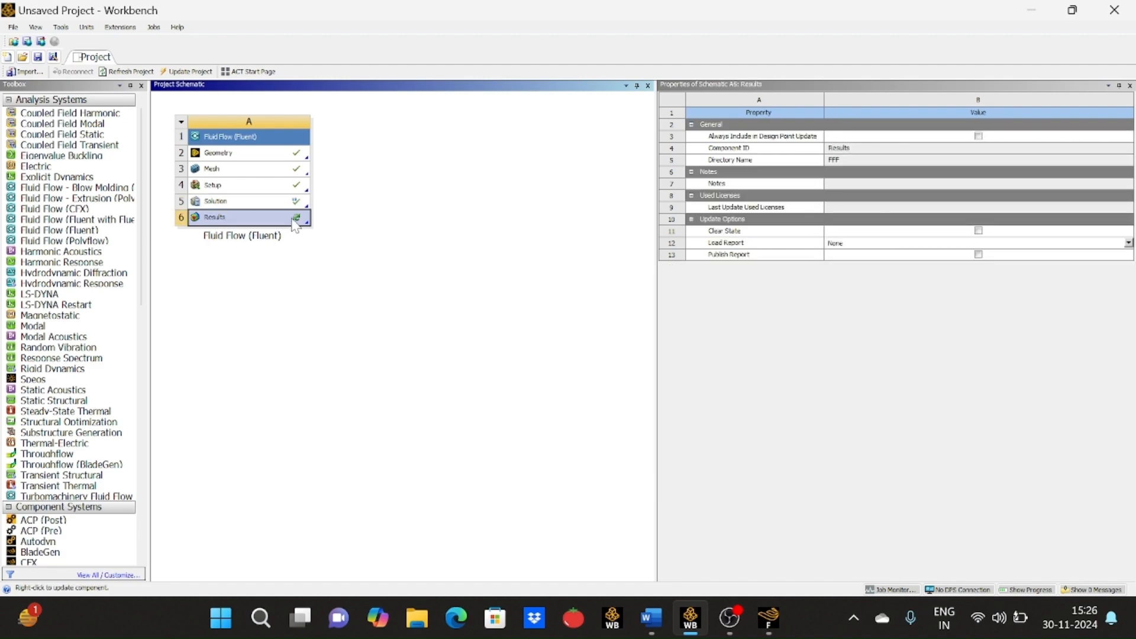
right_click(292, 218)
left_click(305, 227)
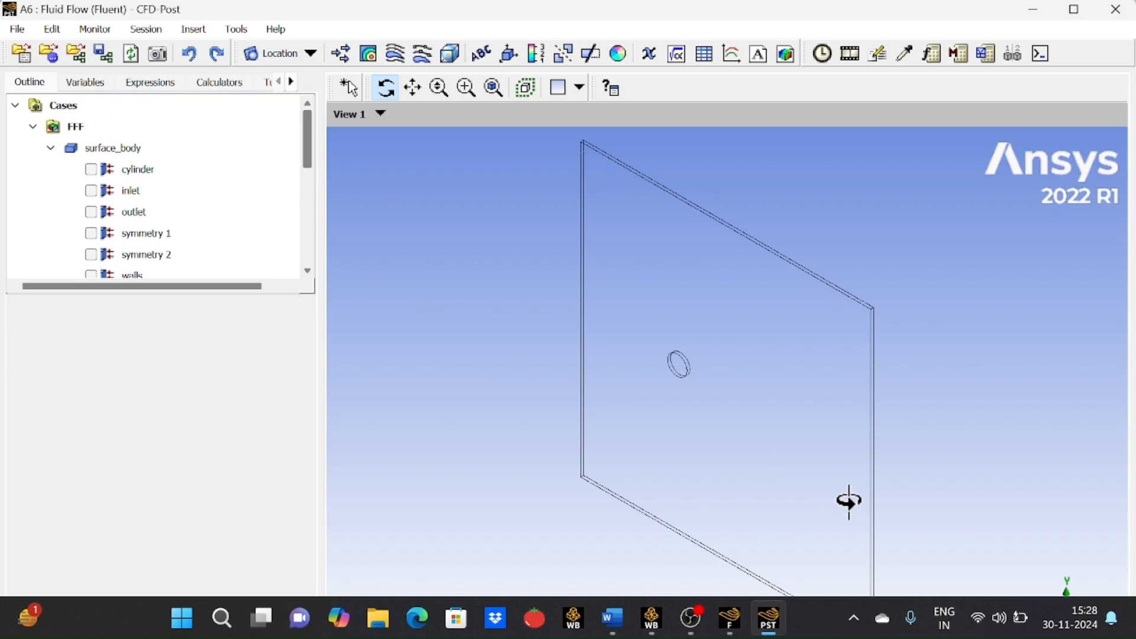
left_click(1083, 9)
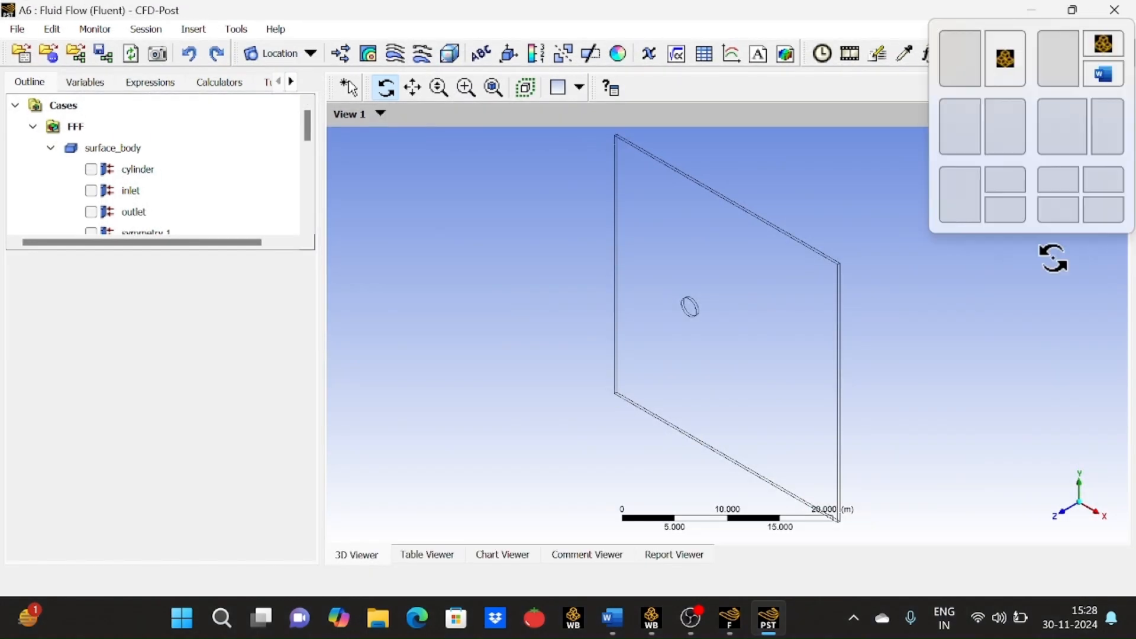
left_click(1067, 516)
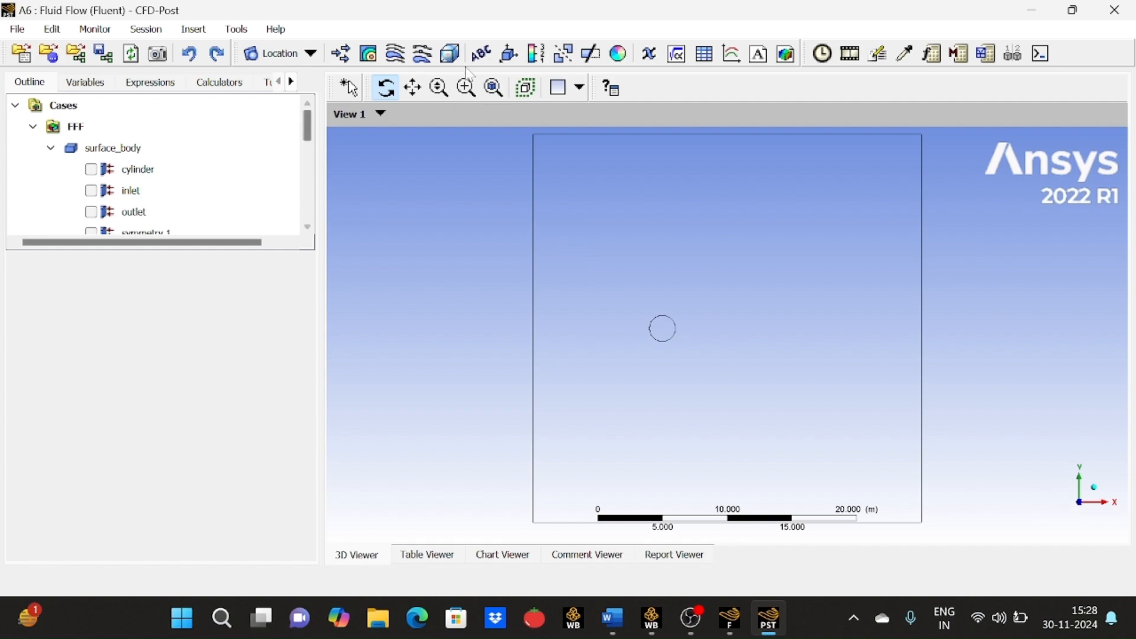
Create a contour plot showing Velocity on the symmetry 1 location.
left_click(371, 56)
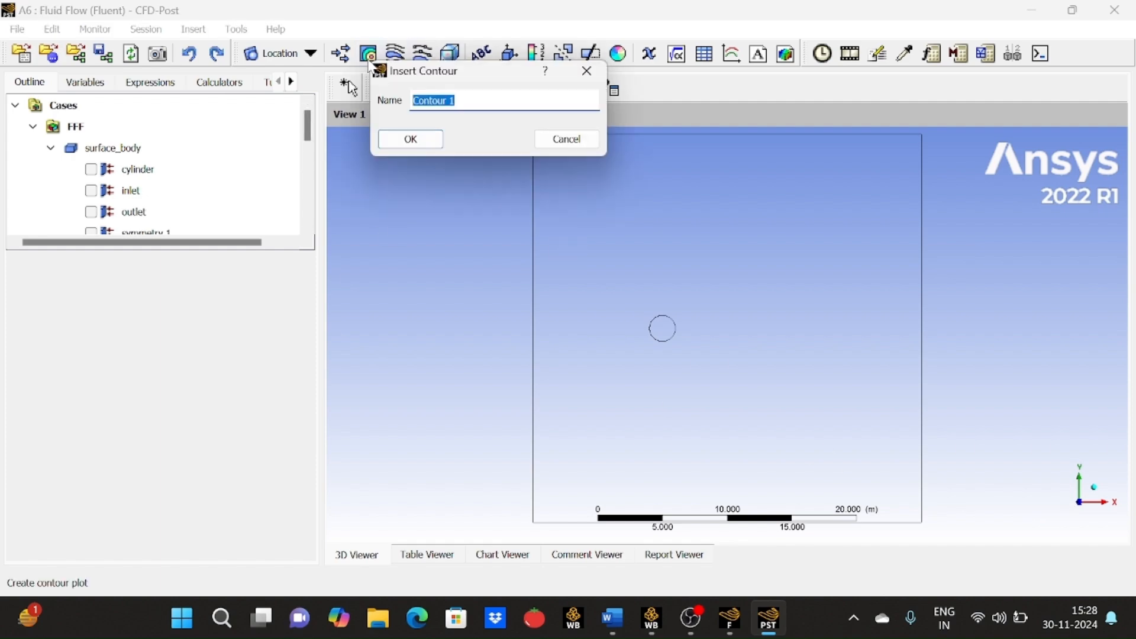
left_click(405, 140)
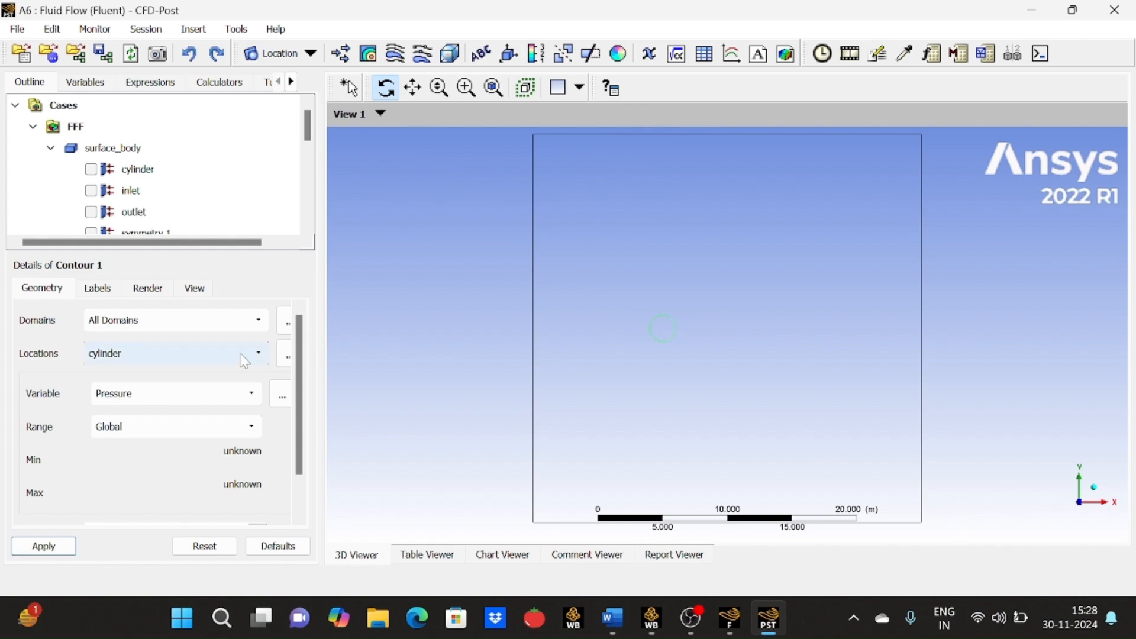
left_click(248, 355)
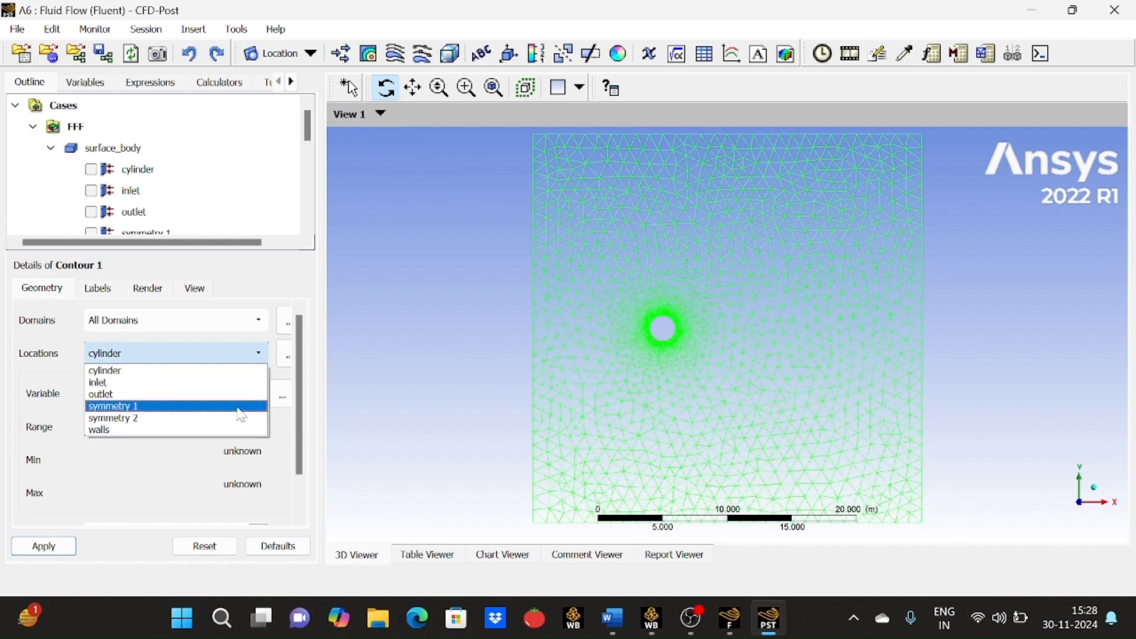
left_click(237, 407)
left_click(251, 394)
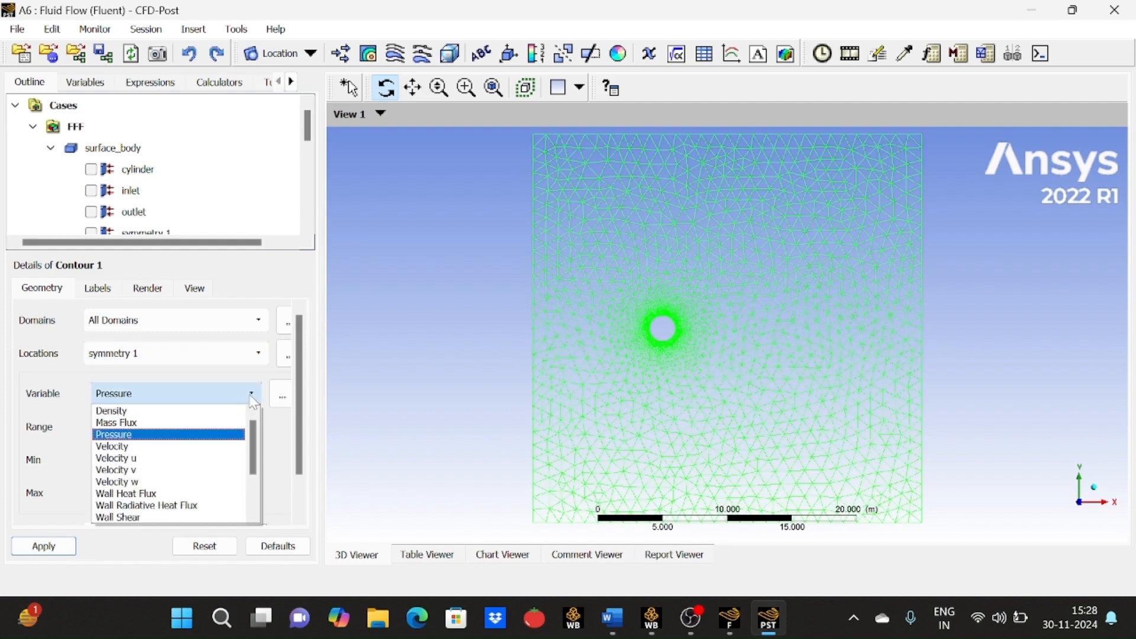
left_click(189, 447)
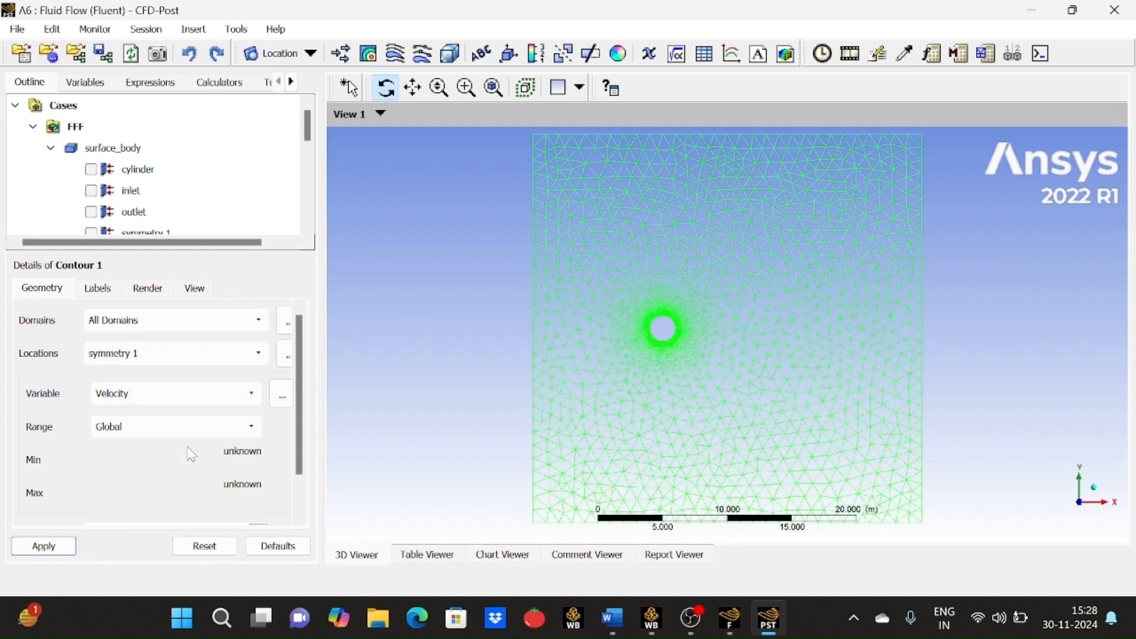
left_click(64, 548)
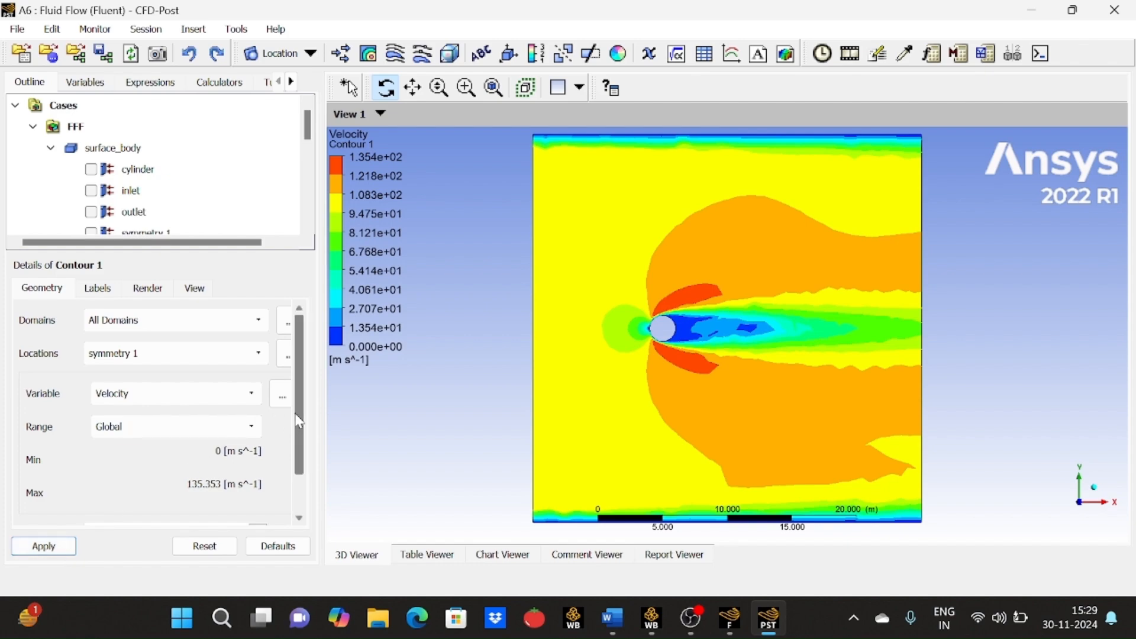
Set the contour plot's number of contours to 100 and apply it.
scroll(299, 414, "down", 2)
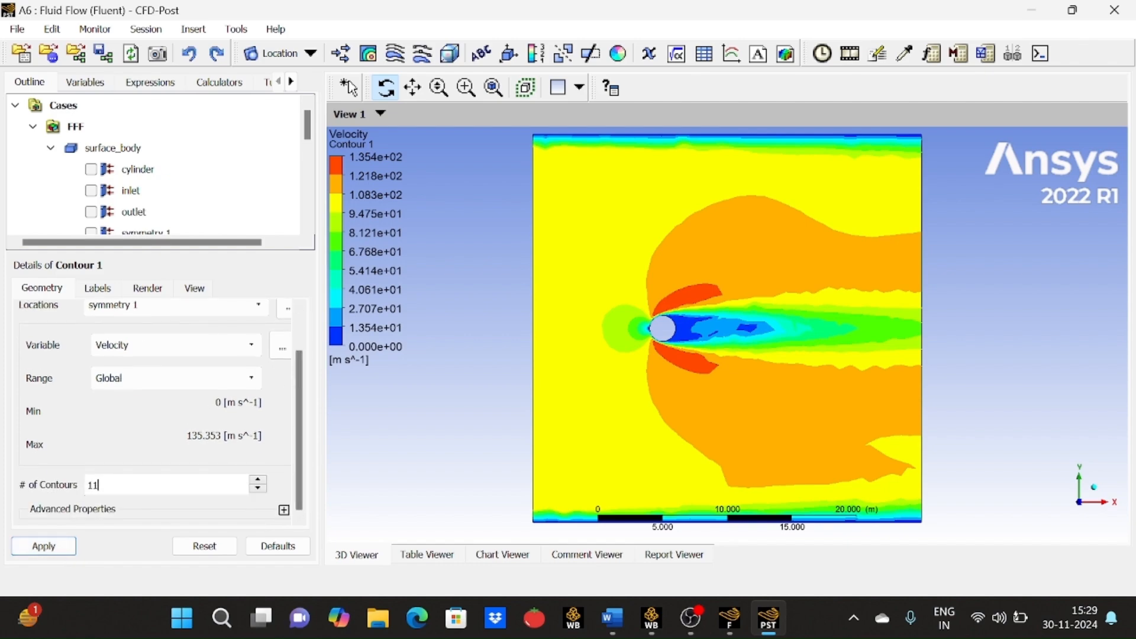
key("BackSpace")
type("00")
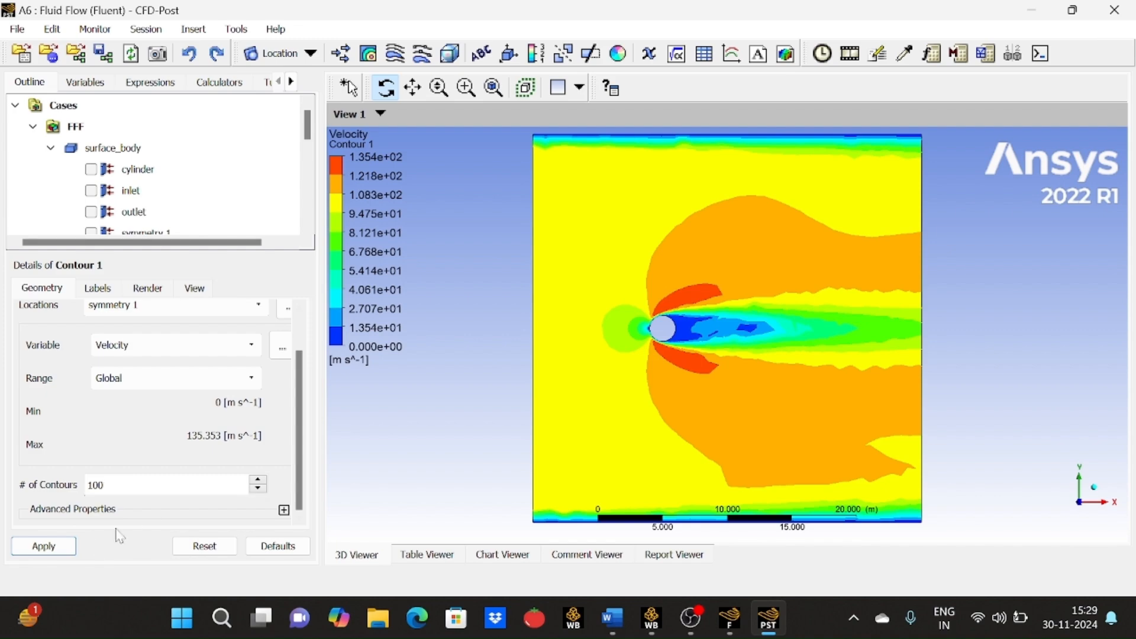
left_click(69, 544)
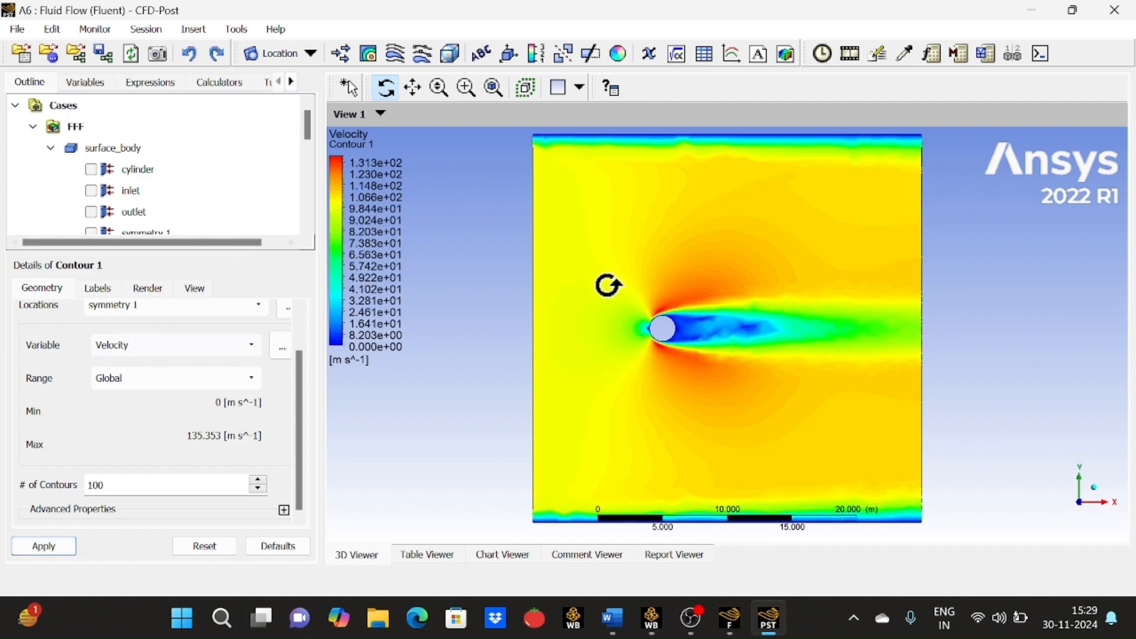
Zoom in to examine the velocity field around the cylinder and restore the view along the Z axis.
left_click_drag(669, 314, 674, 314)
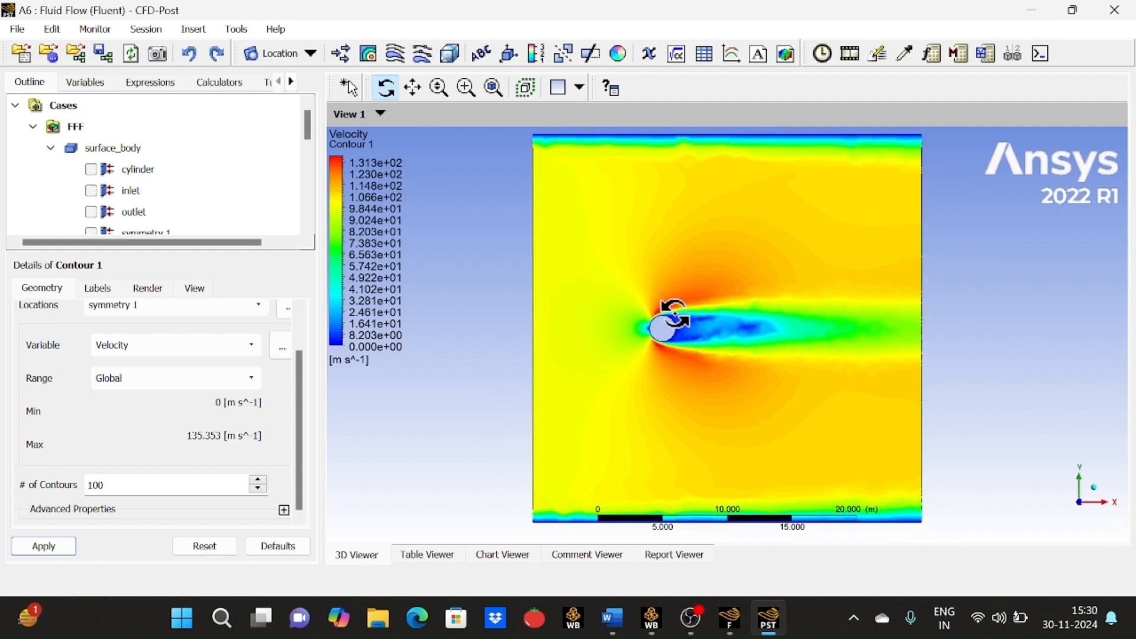
left_click(467, 90)
left_click_drag(623, 290, 822, 385)
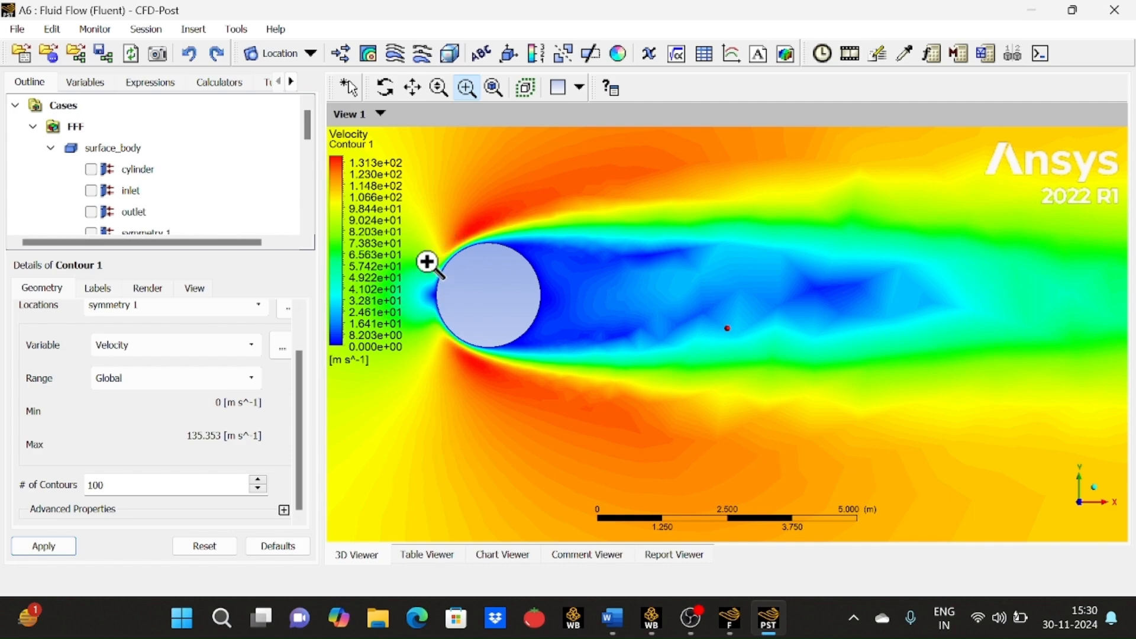
left_click_drag(412, 195, 639, 401)
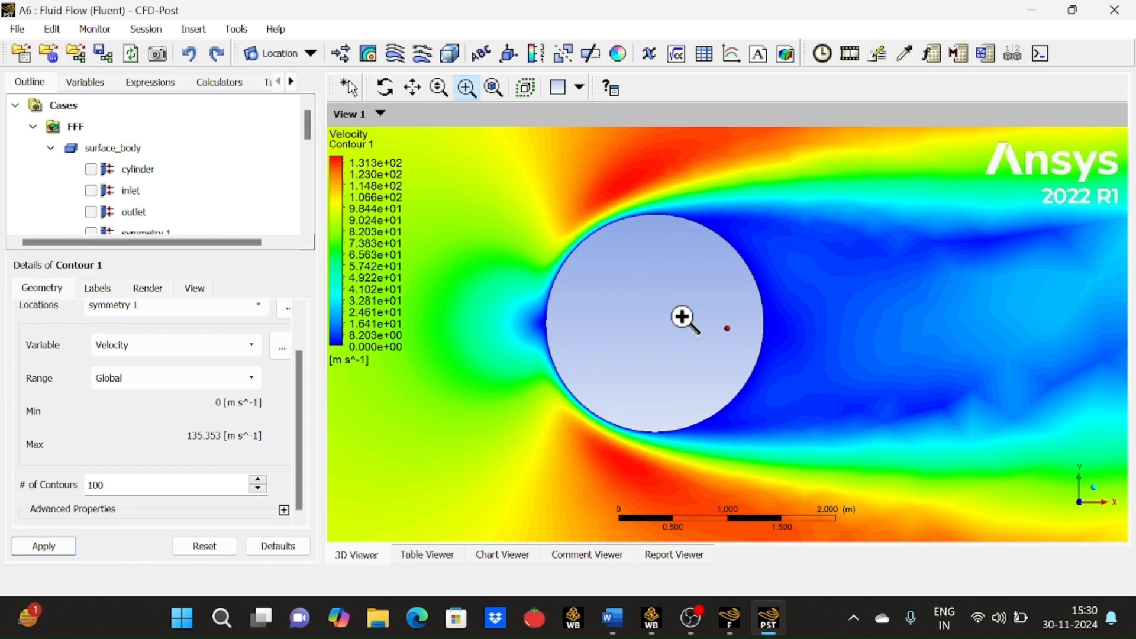
left_click(439, 87)
scroll(635, 319, "up", 9)
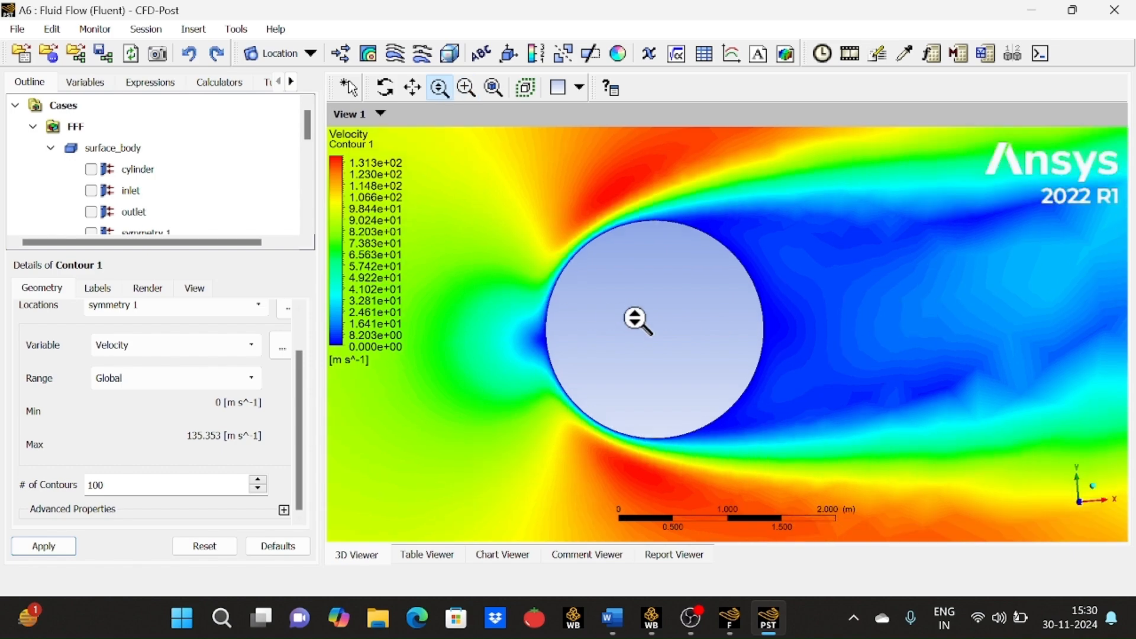
scroll(635, 318, "up", 6)
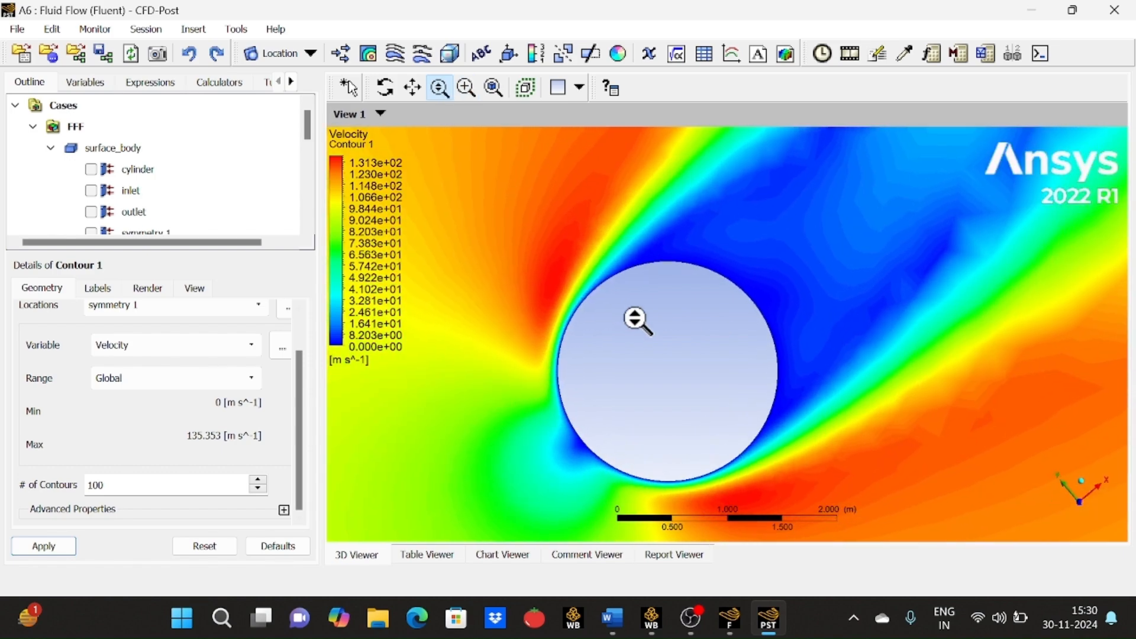
scroll(634, 318, "up", 8)
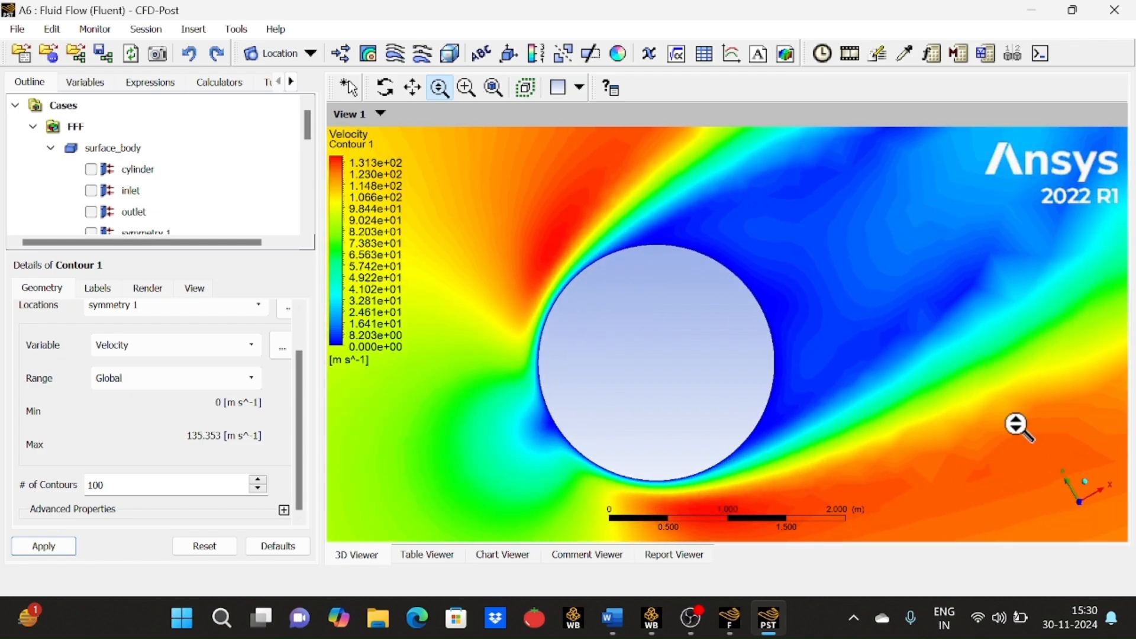
left_click(1082, 484)
left_click(1065, 518)
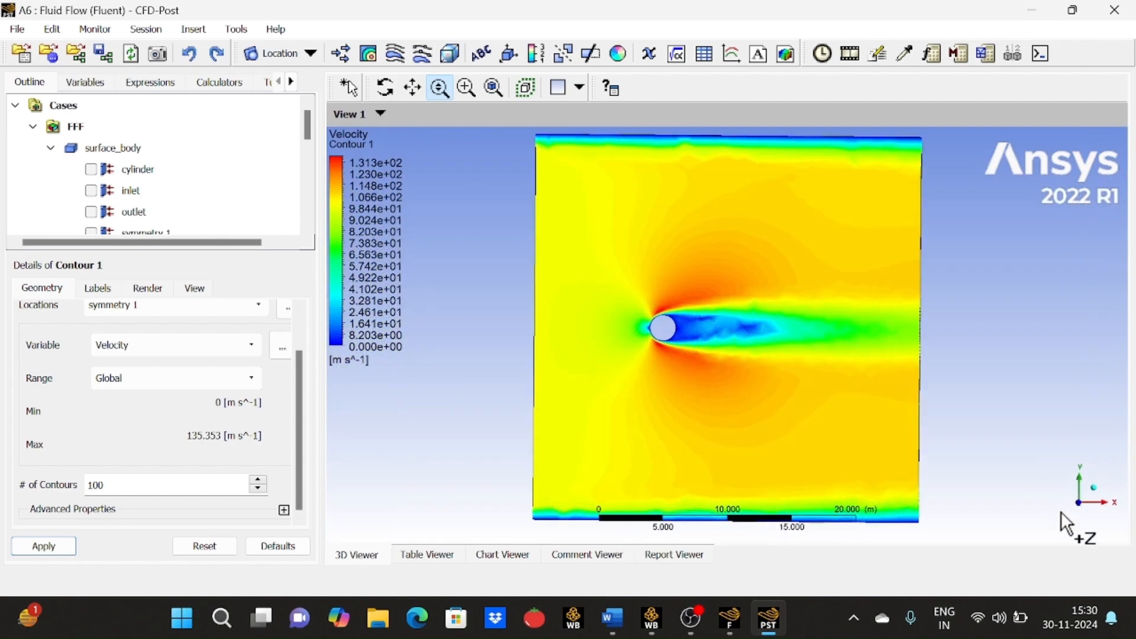
Switch the contour plot's variable to Pressure and apply it.
left_click(220, 352)
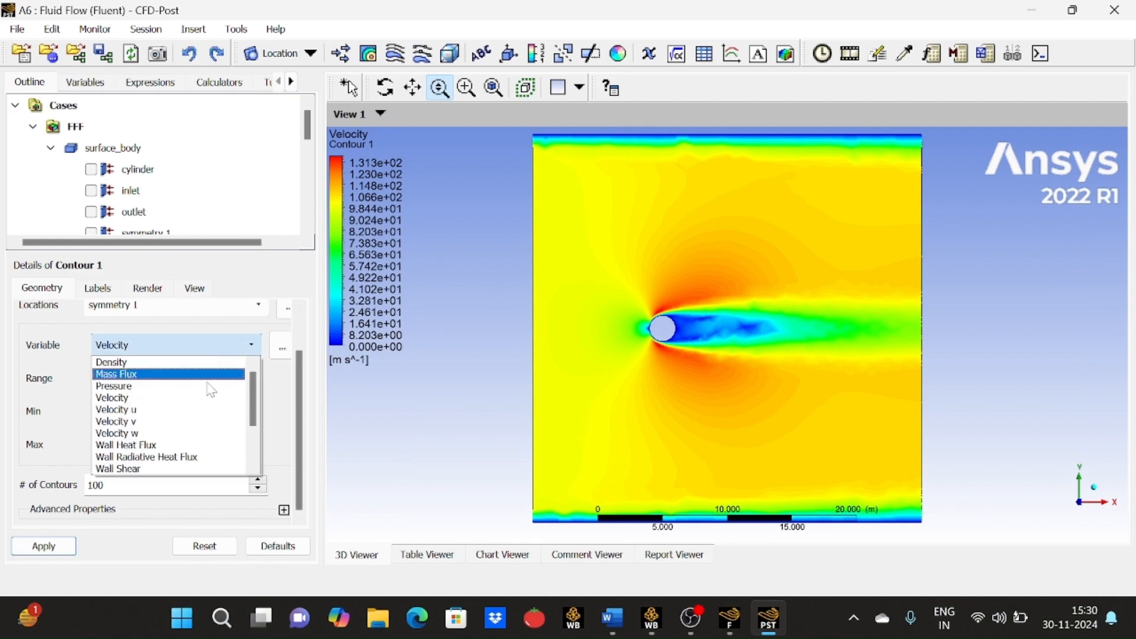
left_click(201, 392)
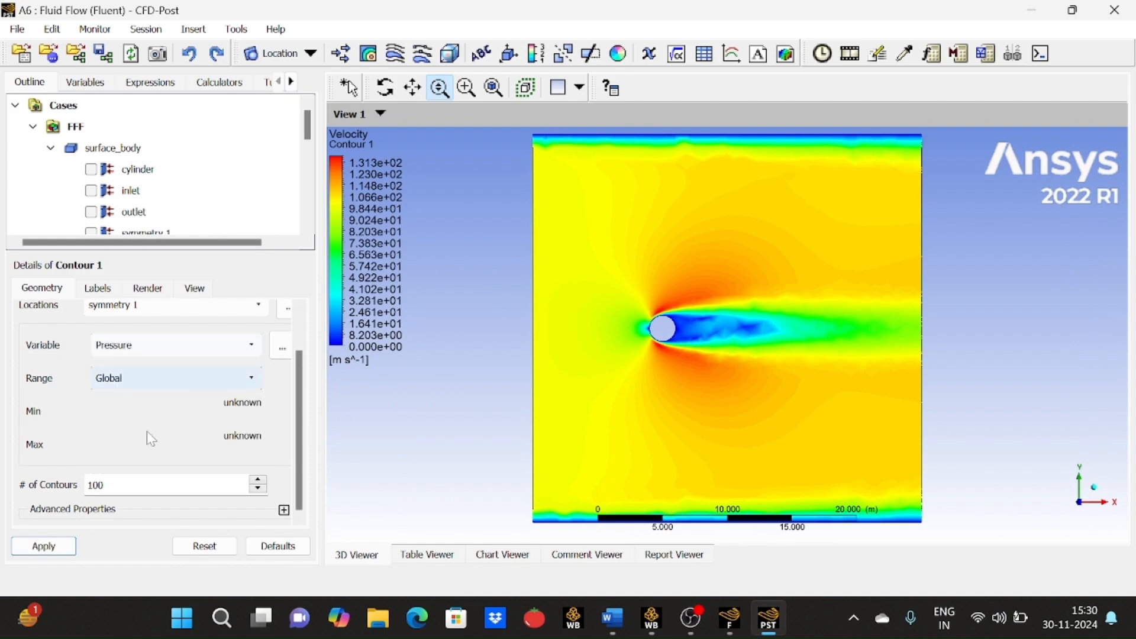
left_click(62, 544)
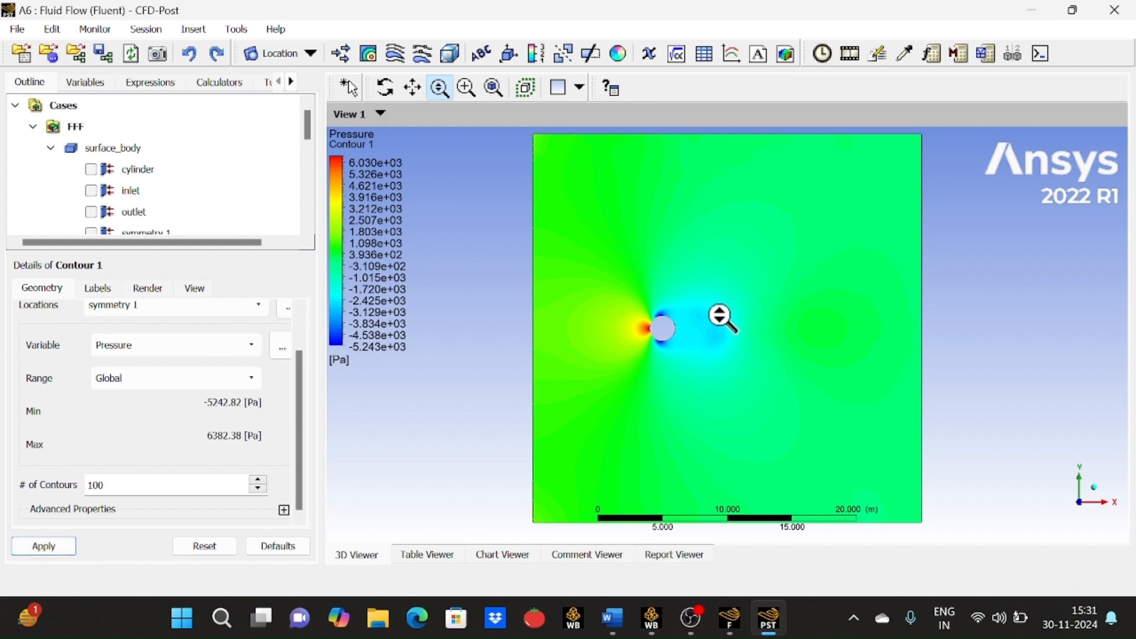
left_click(466, 88)
left_click_drag(626, 298, 750, 373)
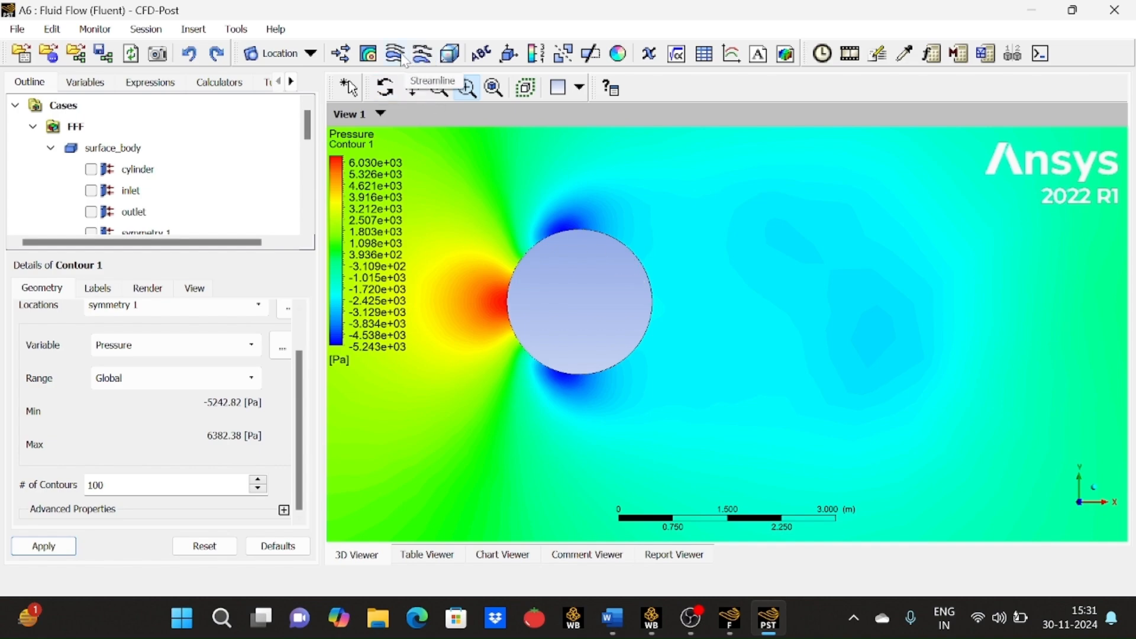
Create a vector plot on symmetry 1 and hide Contour 1.
left_click(342, 54)
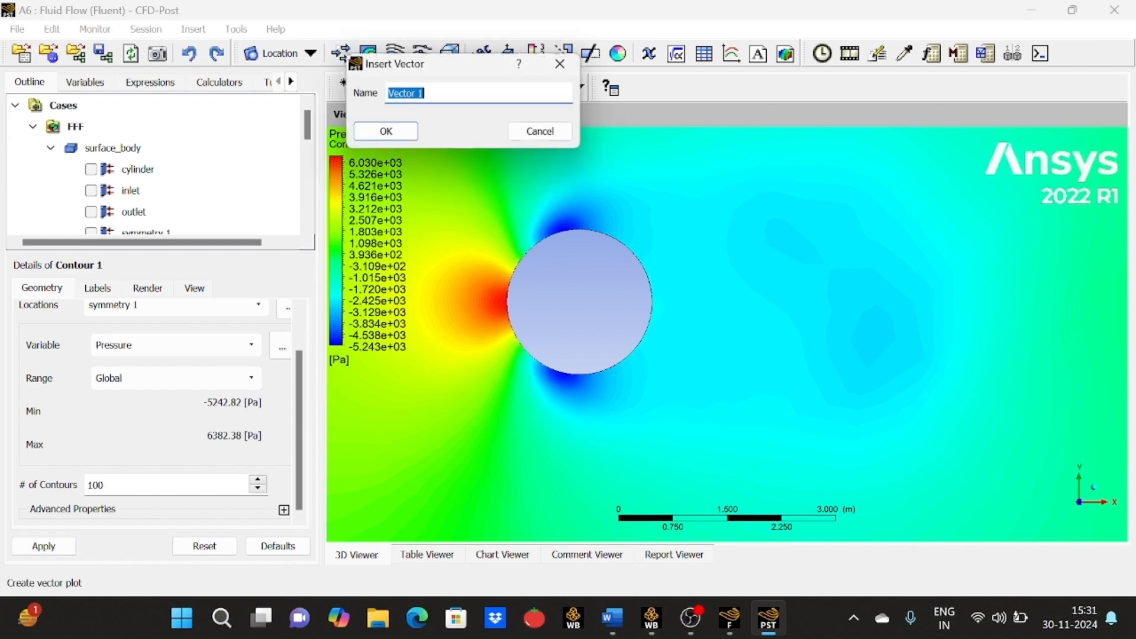
left_click(384, 131)
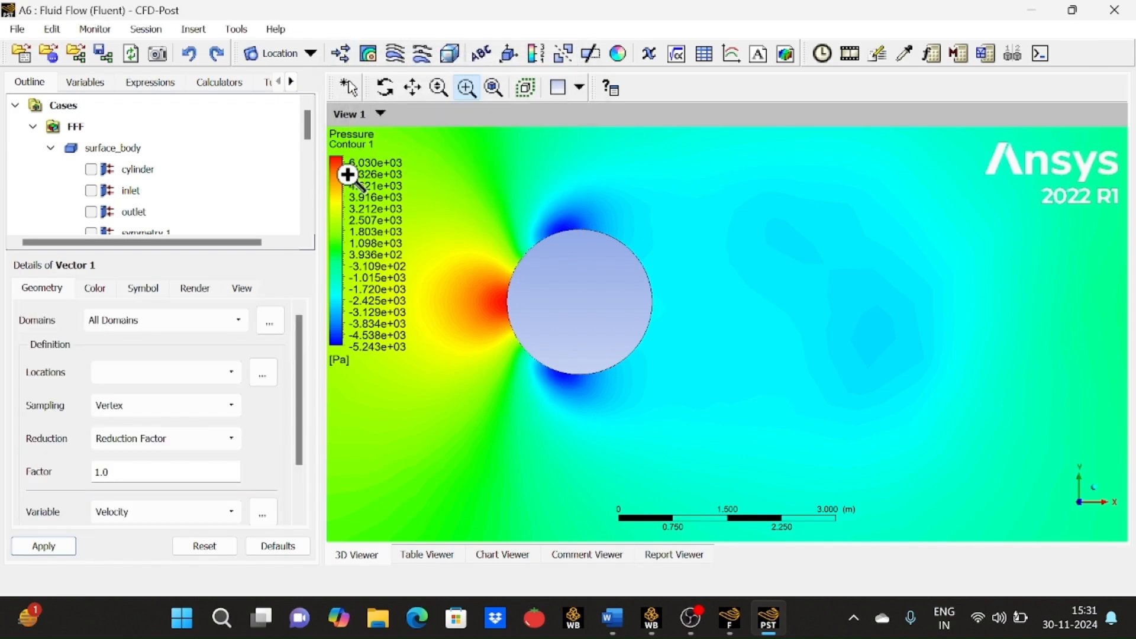
left_click(211, 379)
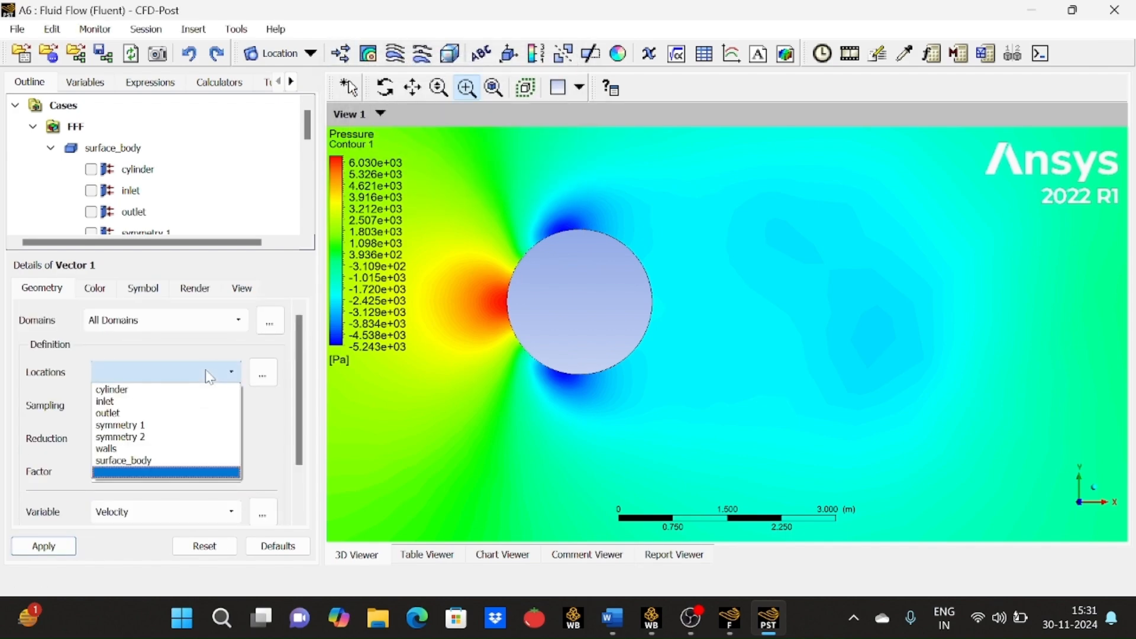
left_click(188, 431)
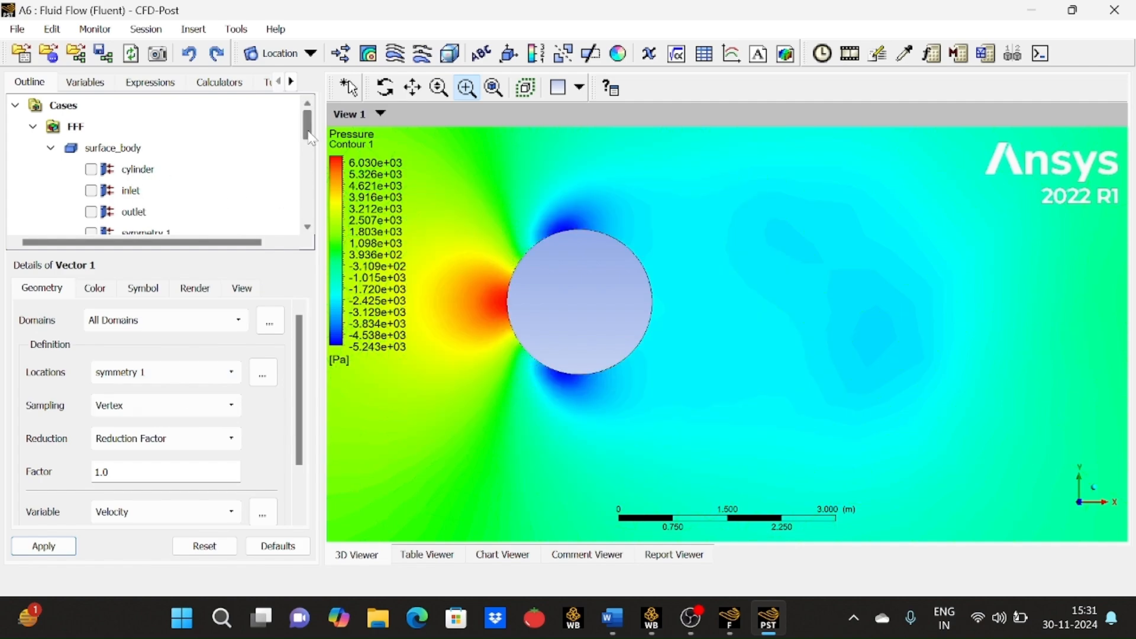
left_click_drag(310, 128, 308, 197)
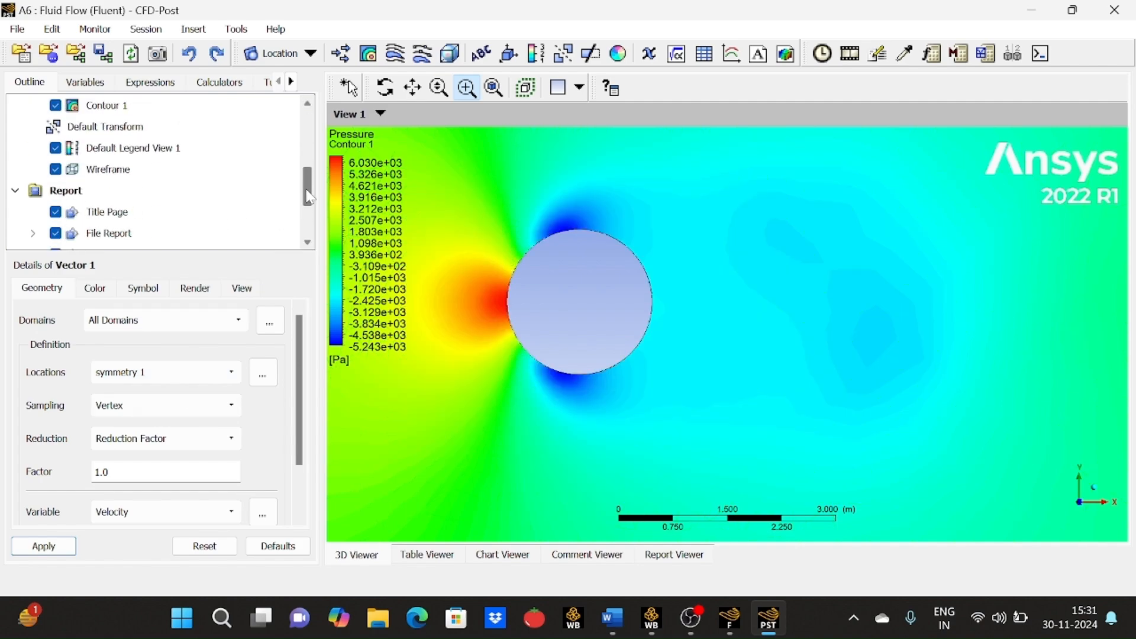
left_click(55, 105)
left_click_drag(298, 424, 297, 469)
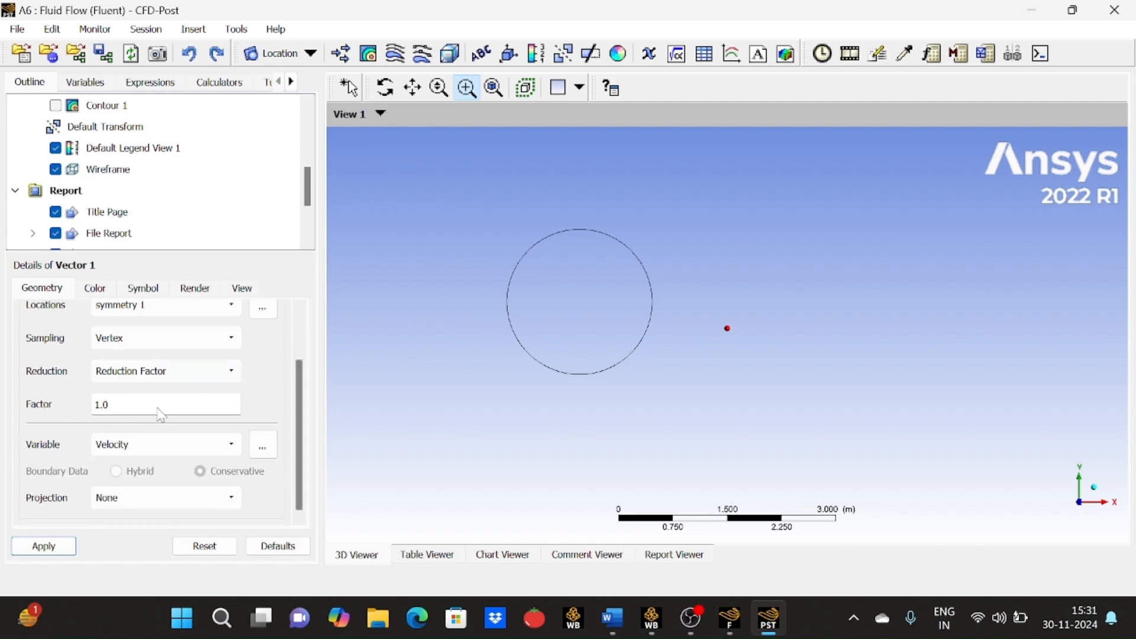
left_click(64, 545)
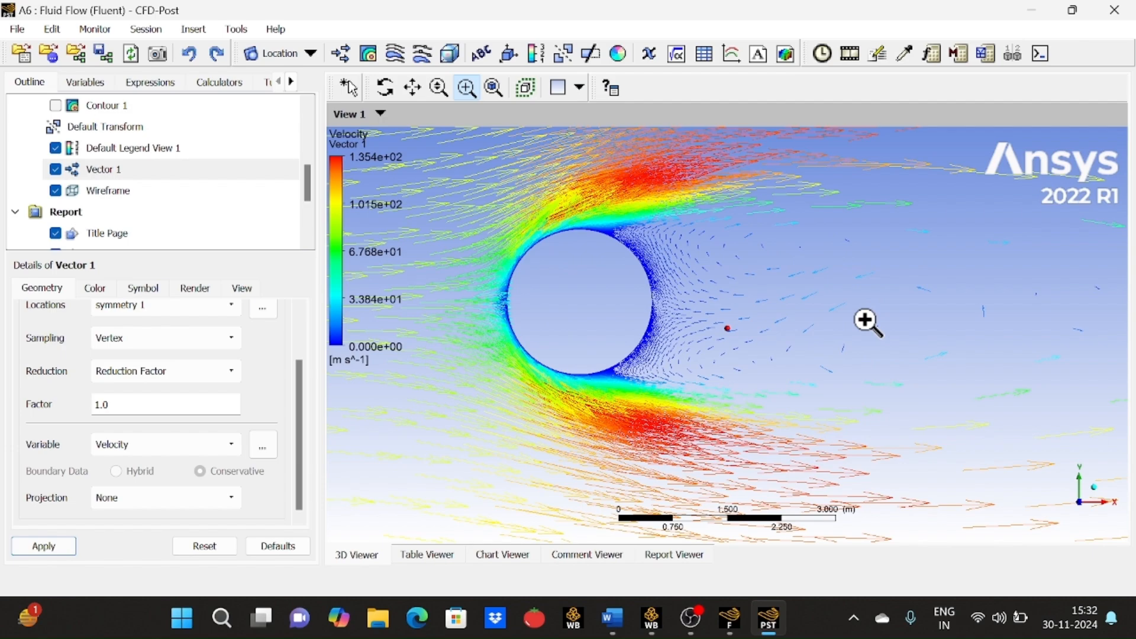
key("ctrl+Down")
key("ctrl+Up")
key("ctrl+Up")
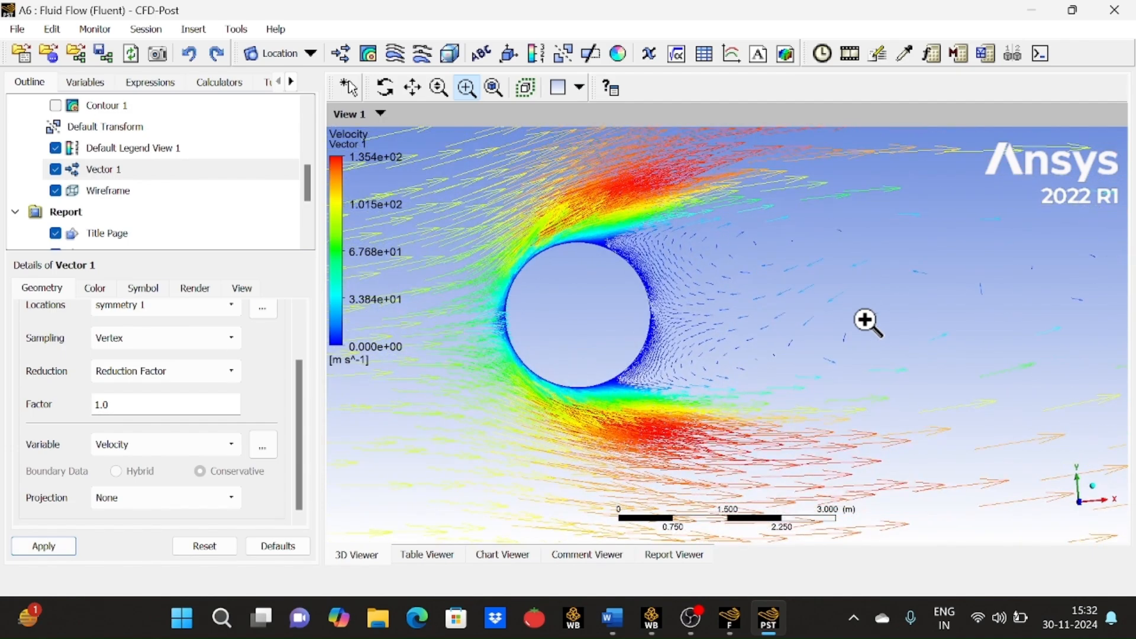
key("ctrl+Down")
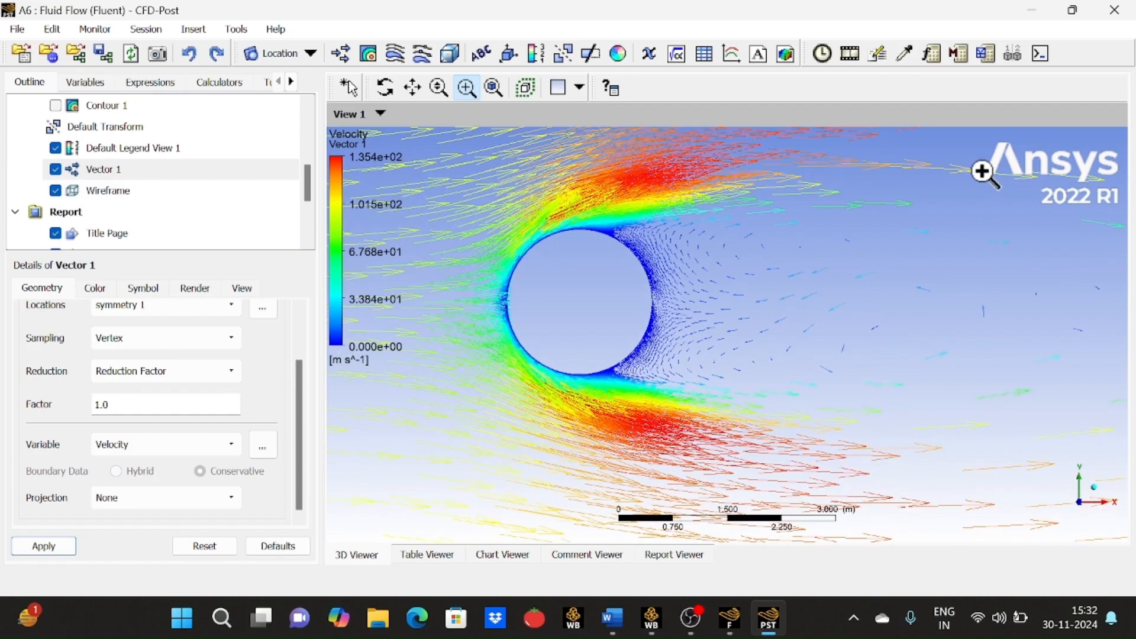